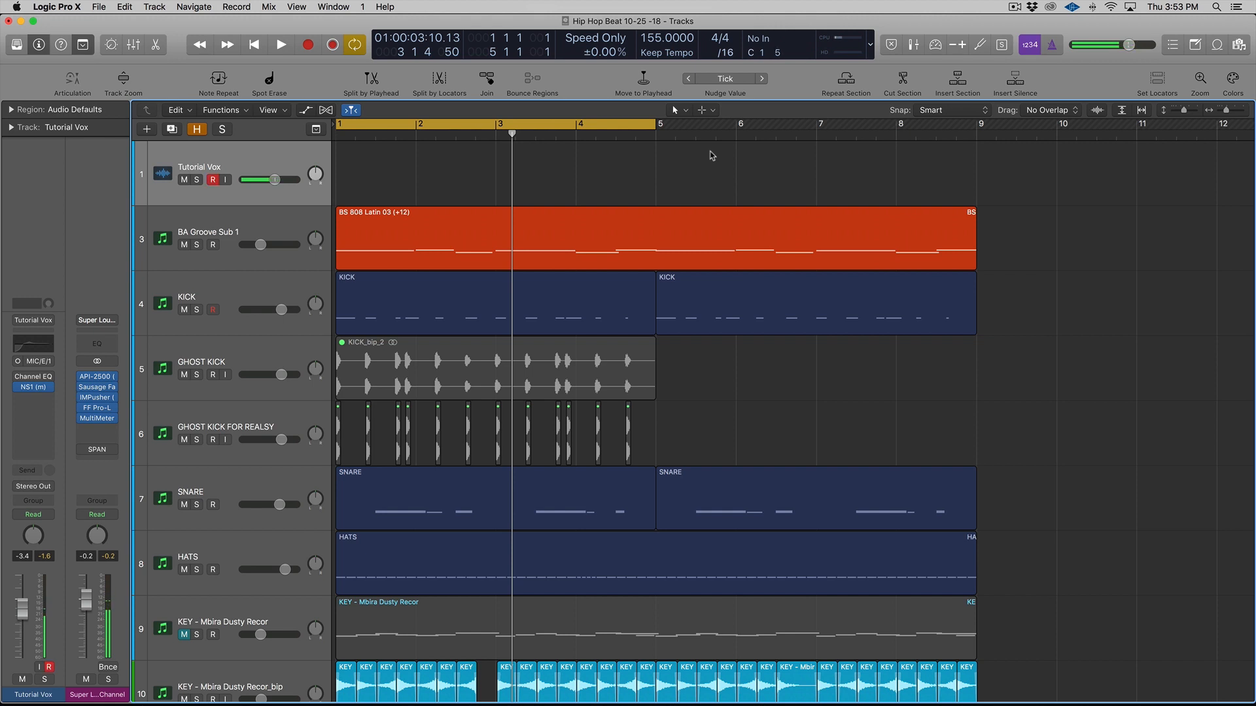
# Stop playback and move the GHOST KICK FOR REALSY track directly below BA Groove Sub 1.
pyautogui.hscroll(-1, 689, 159)
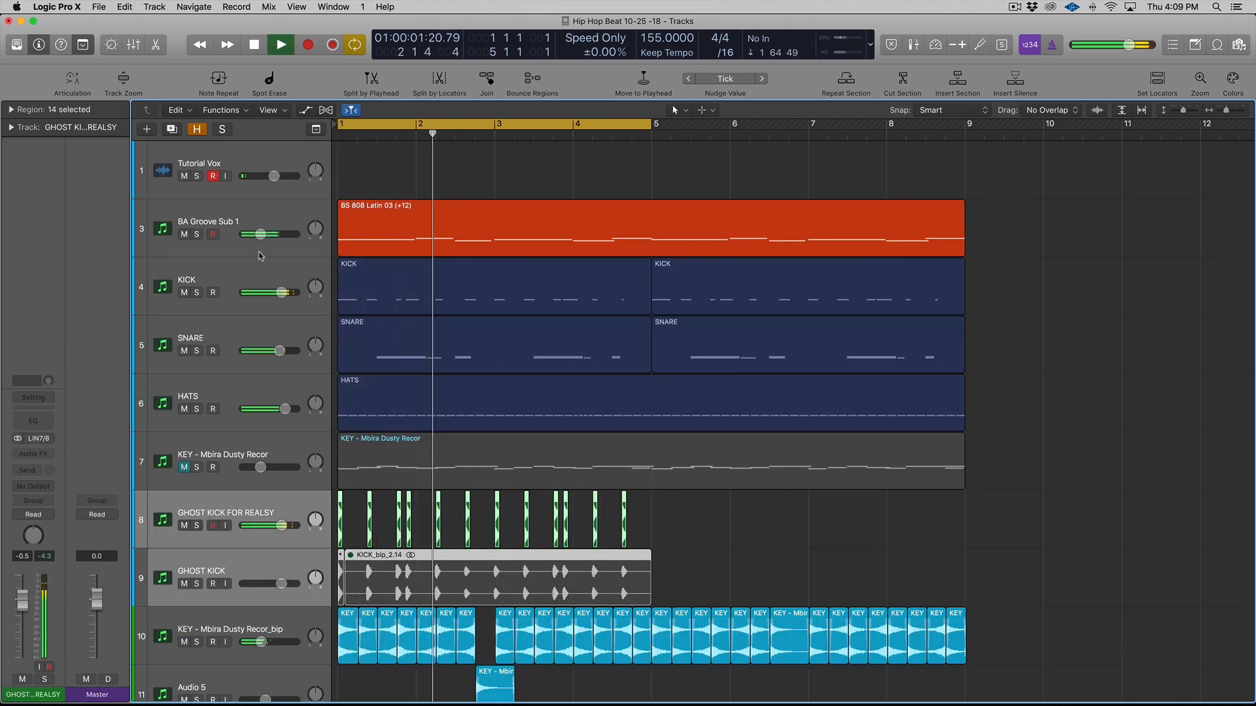
pyautogui.click(260, 255)
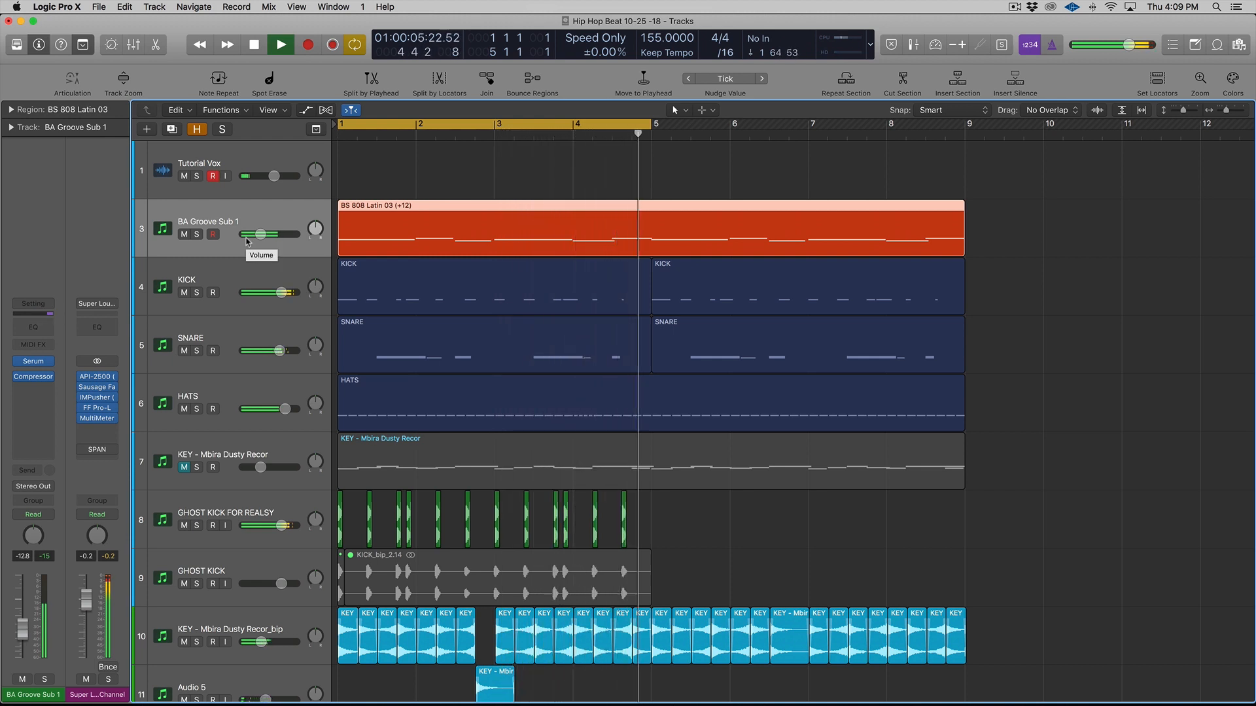
pyautogui.press('space')
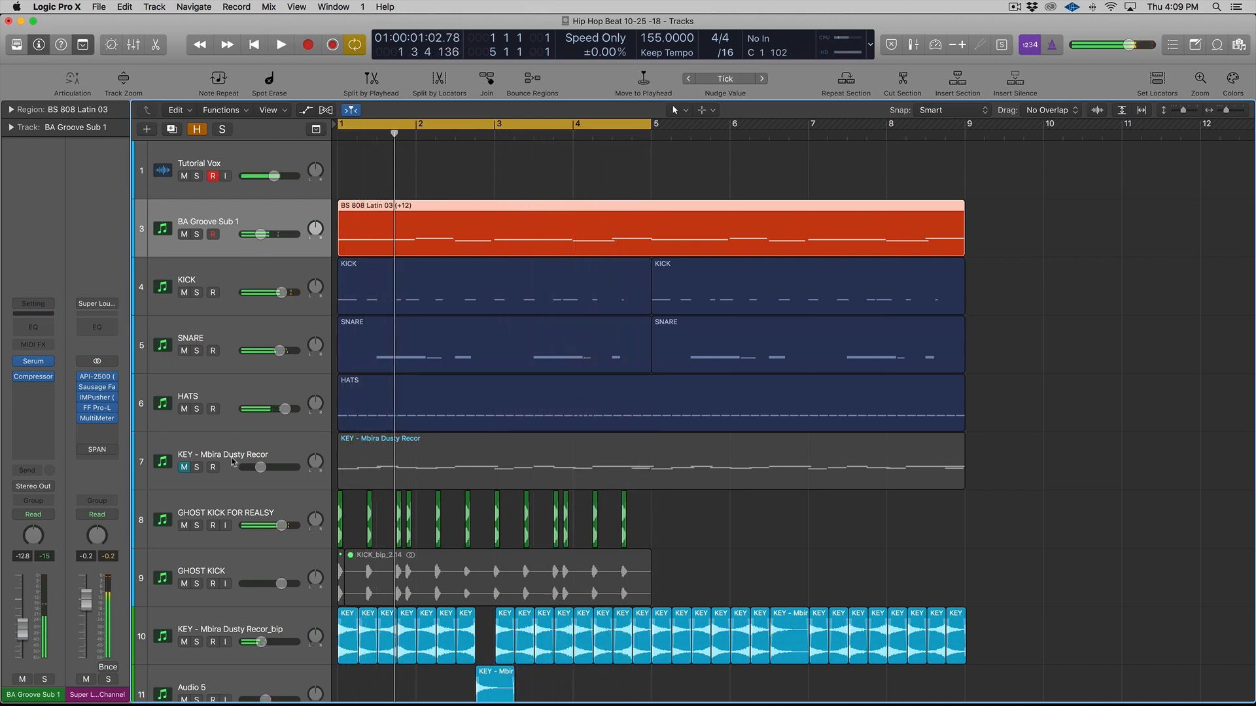
pyautogui.moveTo(227, 504); pyautogui.dragTo(265, 312)
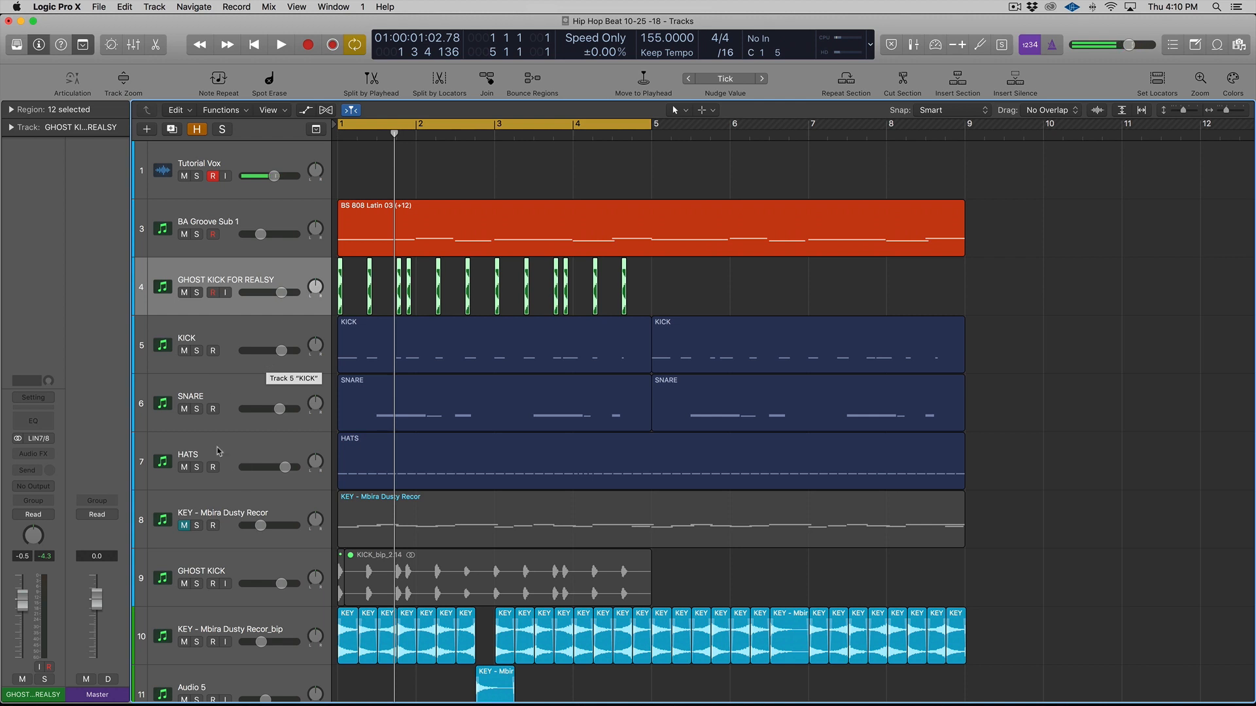
# Open the first KICK region in the Piano Roll, play it soloed, and close the editor.
pyautogui.click(241, 330)
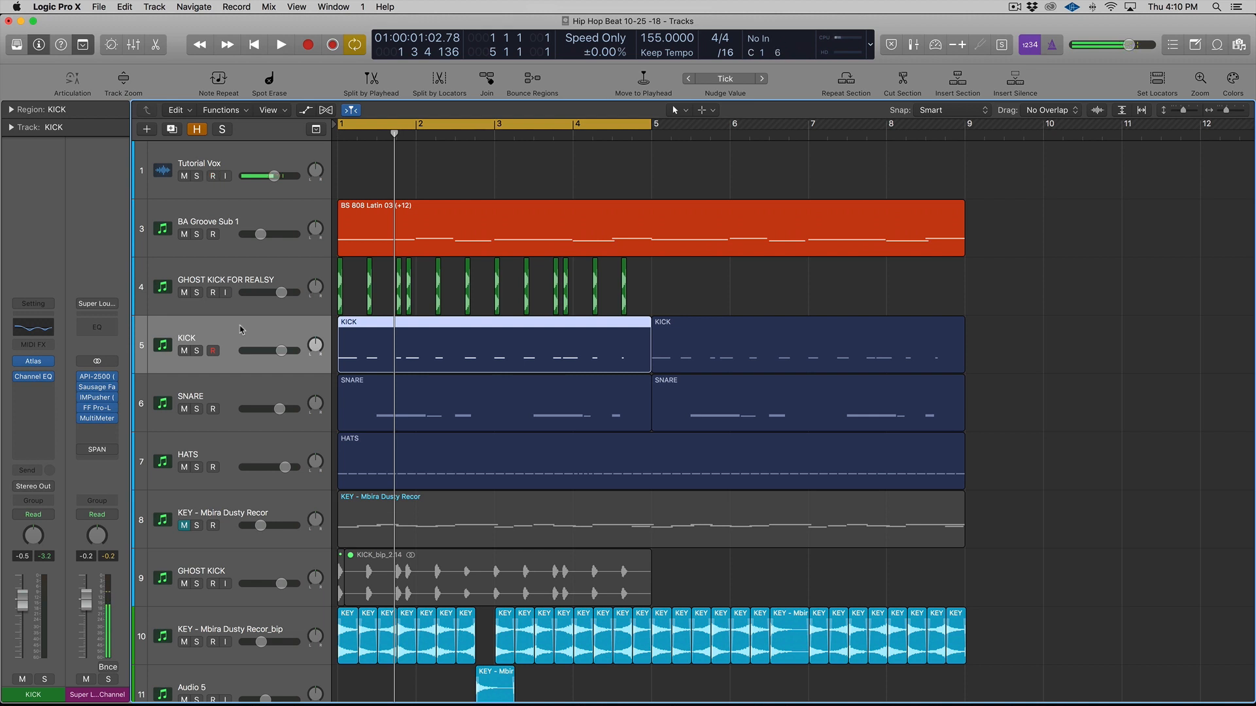
pyautogui.doubleClick(396, 348)
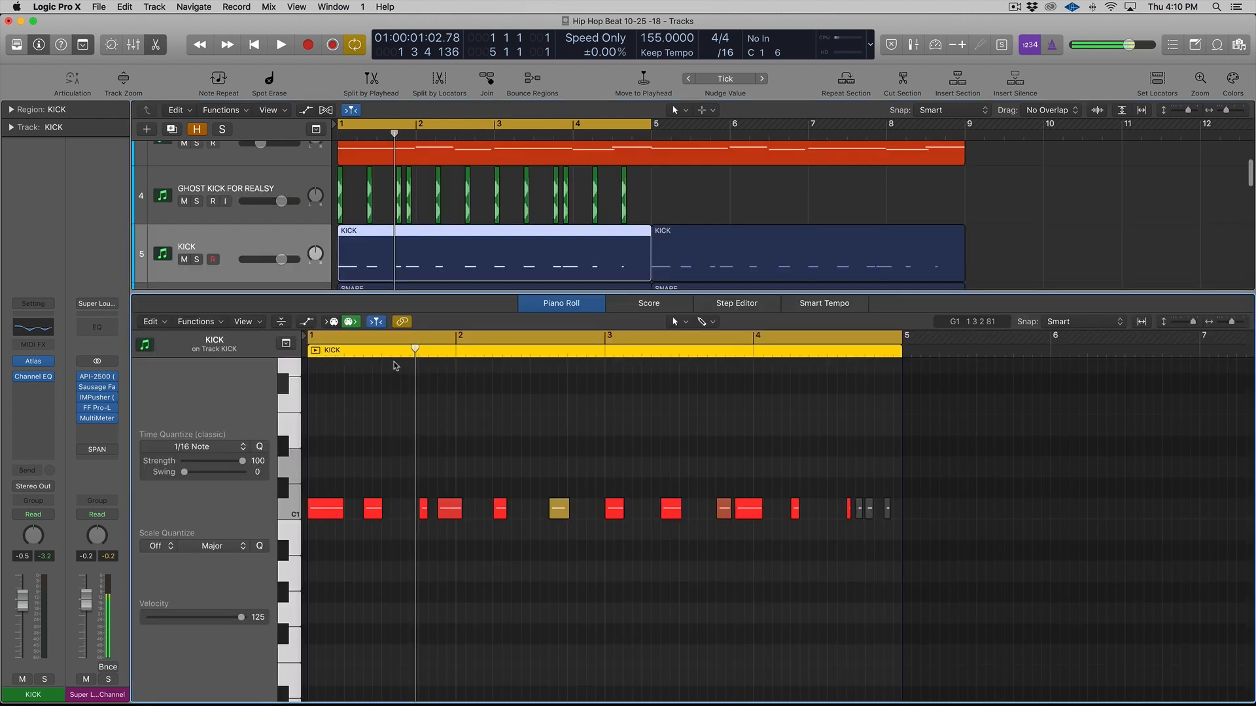
pyautogui.press('space')
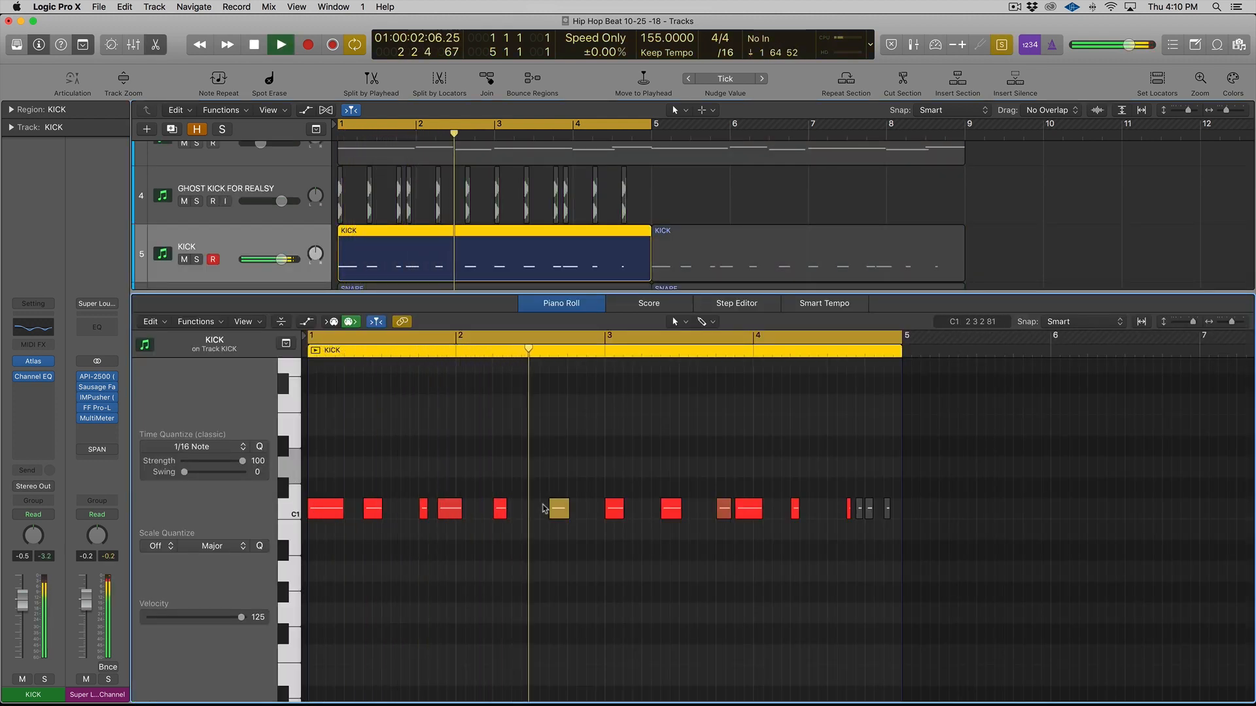
pyautogui.press('space')
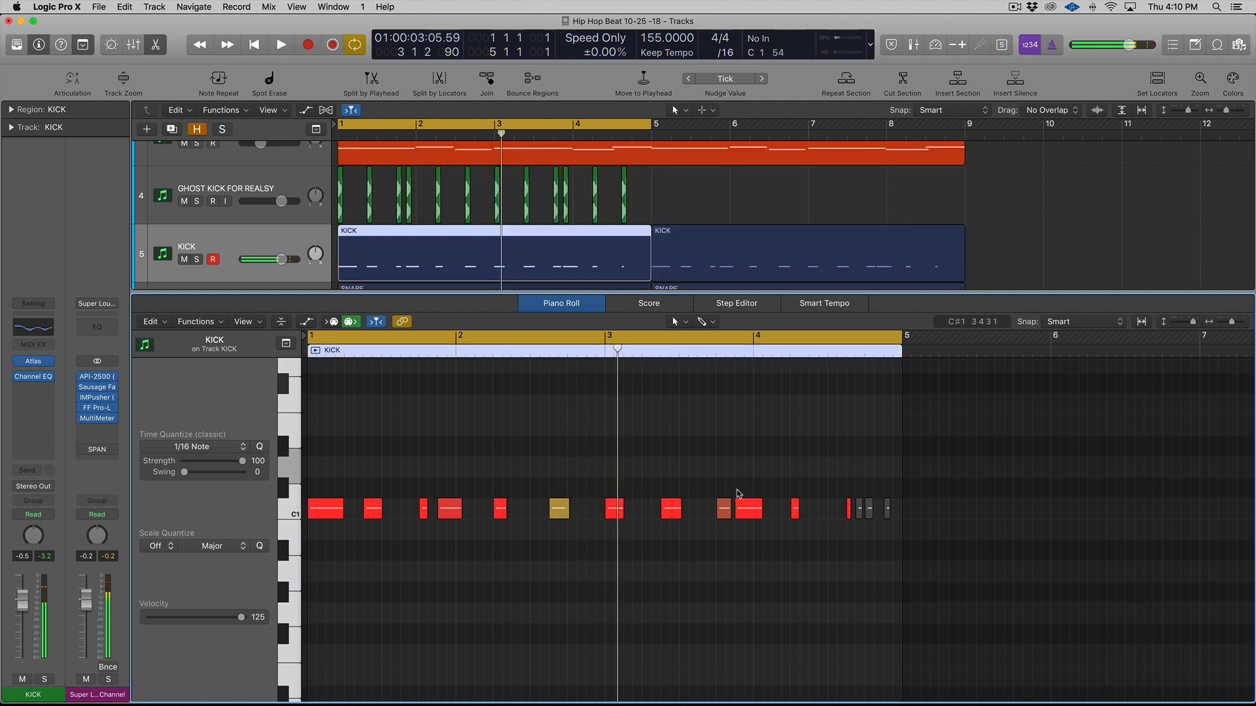
pyautogui.press('x')
pyautogui.press('x')
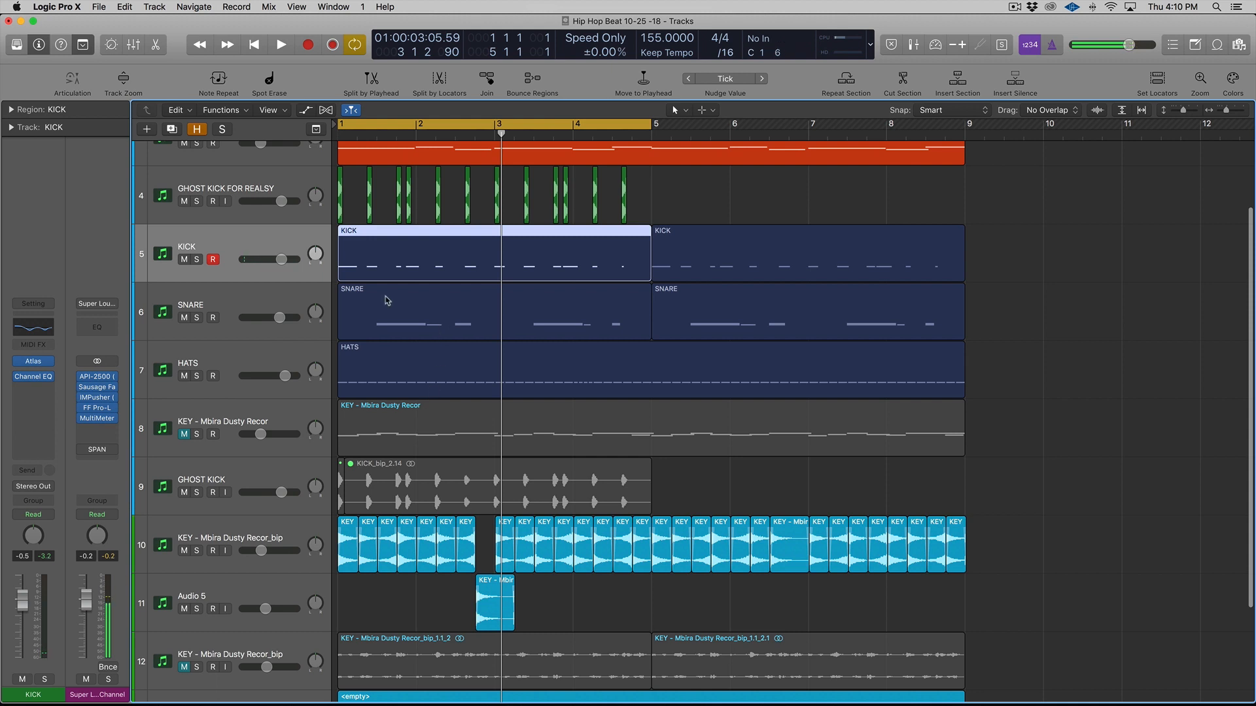
# Move the GHOST KICK track directly below GHOST KICK FOR REALSY and unmute its two regions.
pyautogui.scroll(2, 418, 412)
pyautogui.scroll(-1, 421, 404)
pyautogui.click(265, 522)
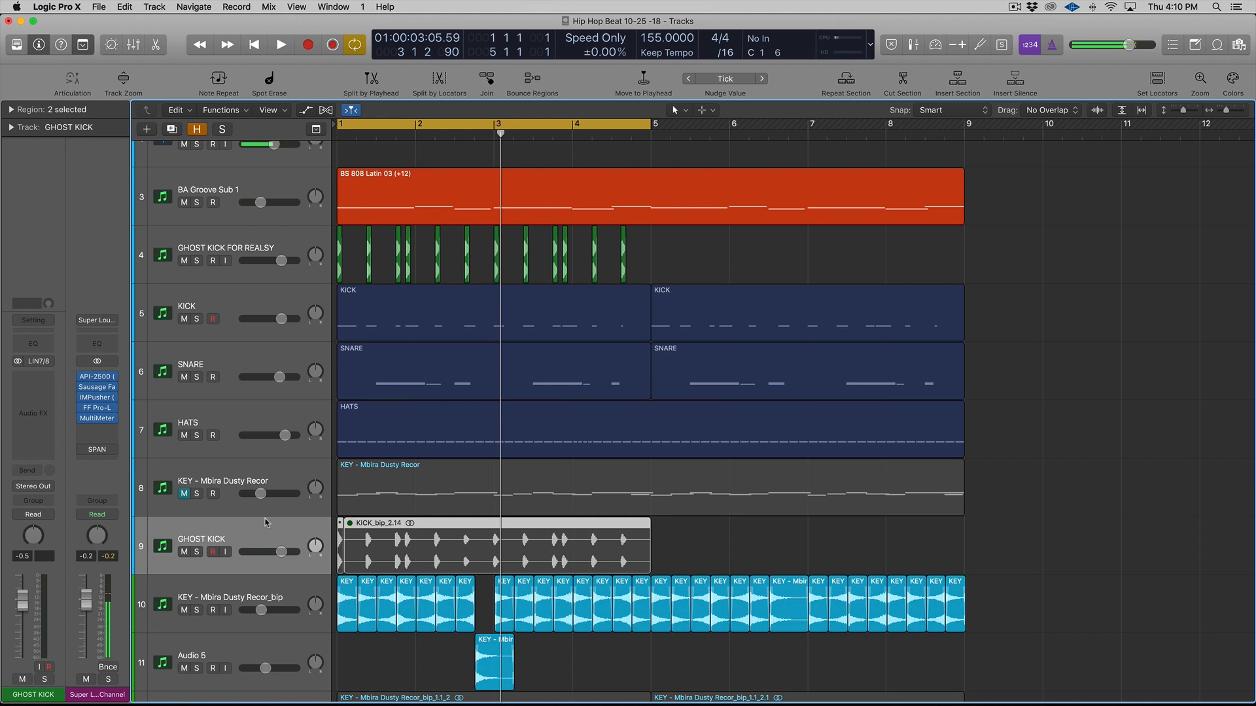
pyautogui.moveTo(267, 531); pyautogui.dragTo(319, 322)
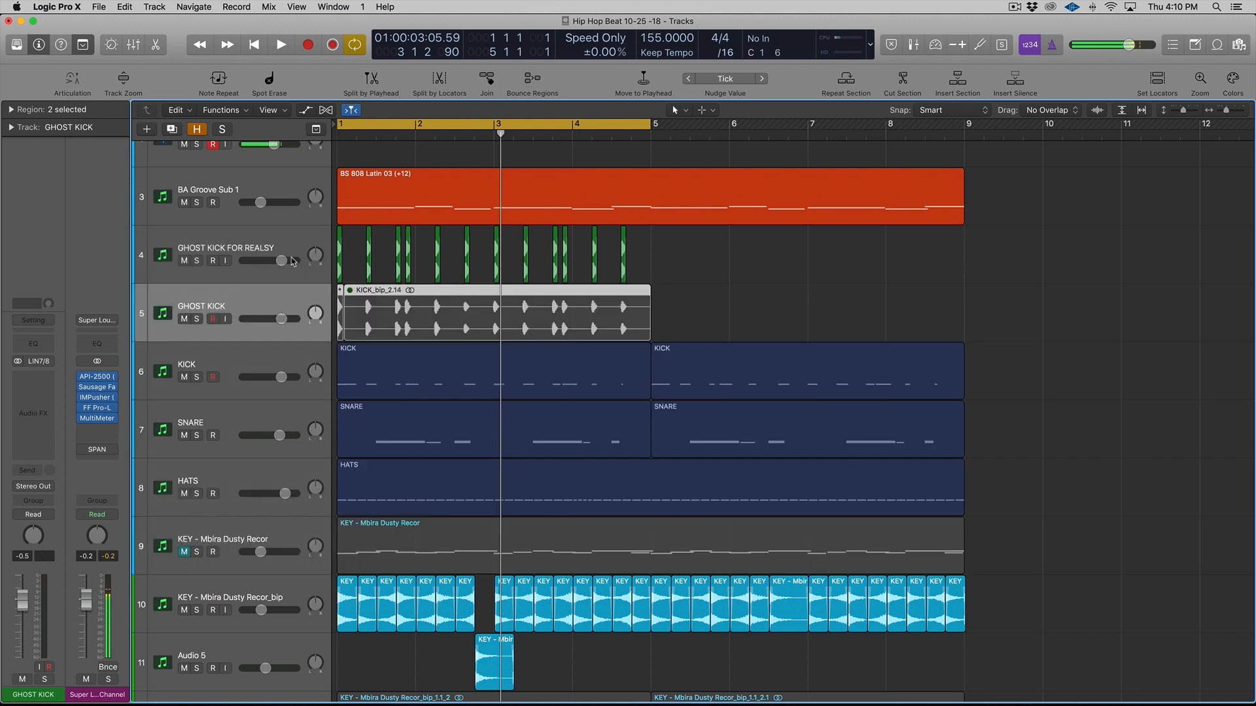
pyautogui.press('z')
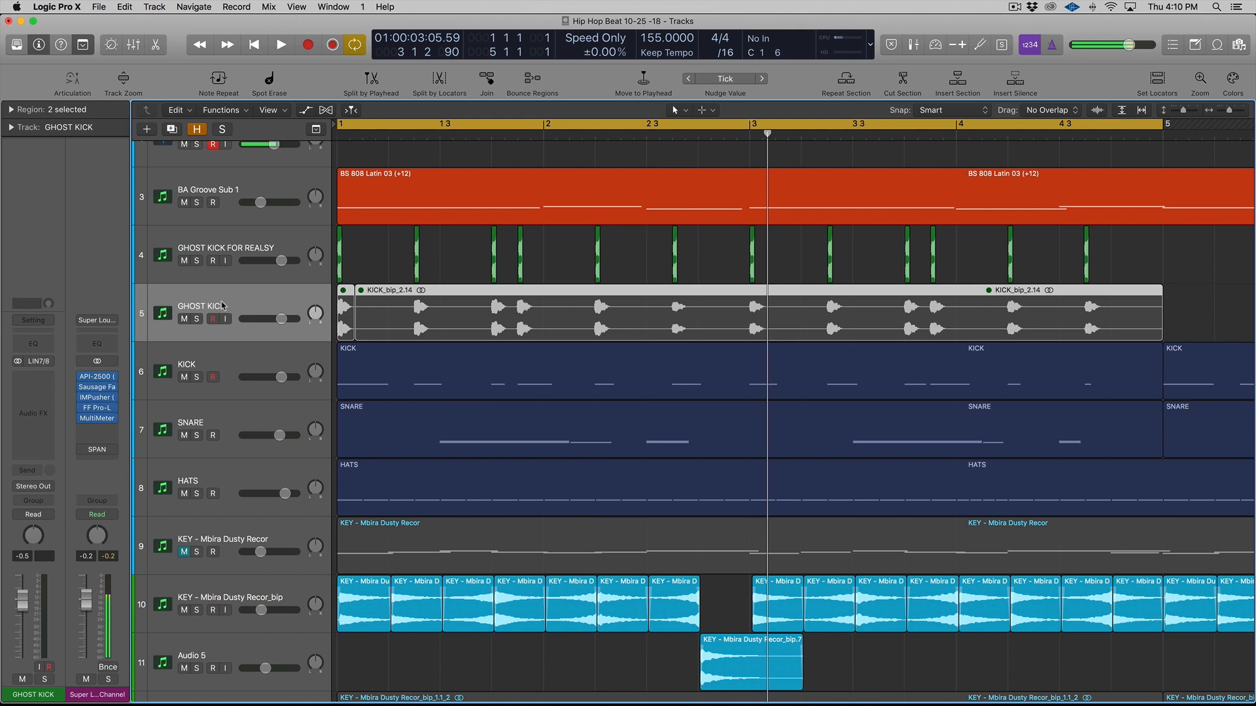
pyautogui.hotkey('ctrl', 'm')
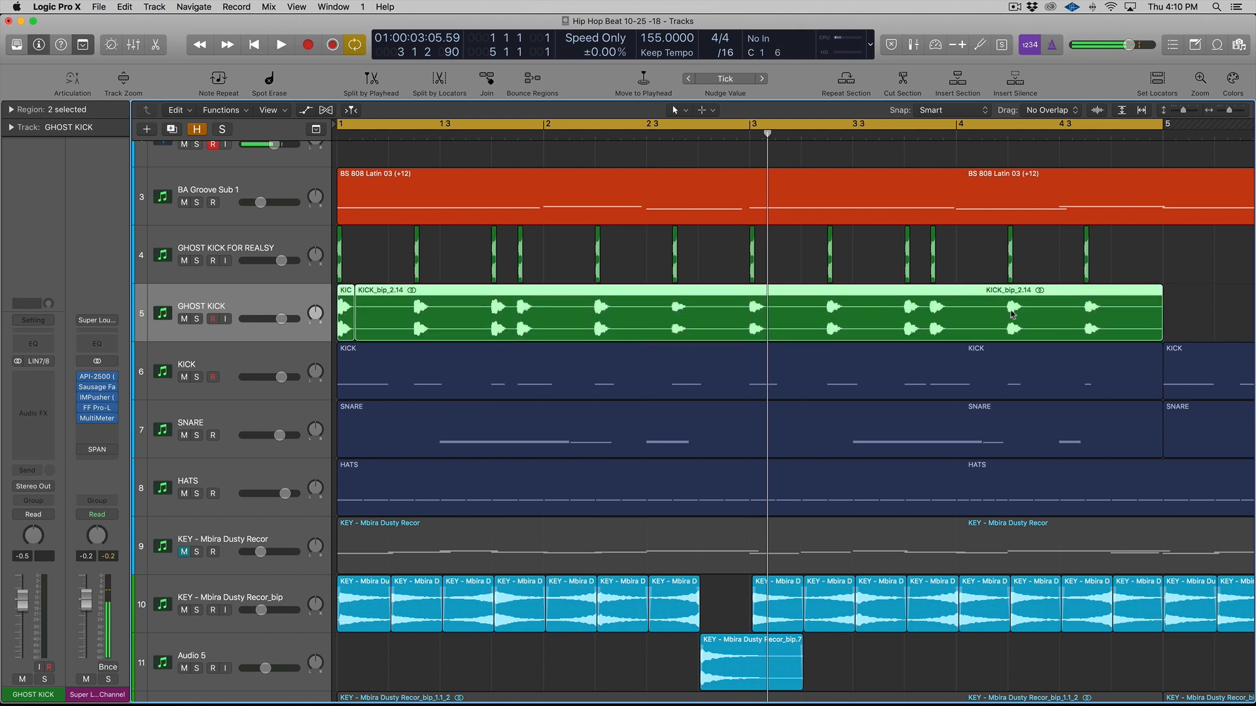
# Delete the GHOST KICK regions together with their track.
pyautogui.press('Delete')
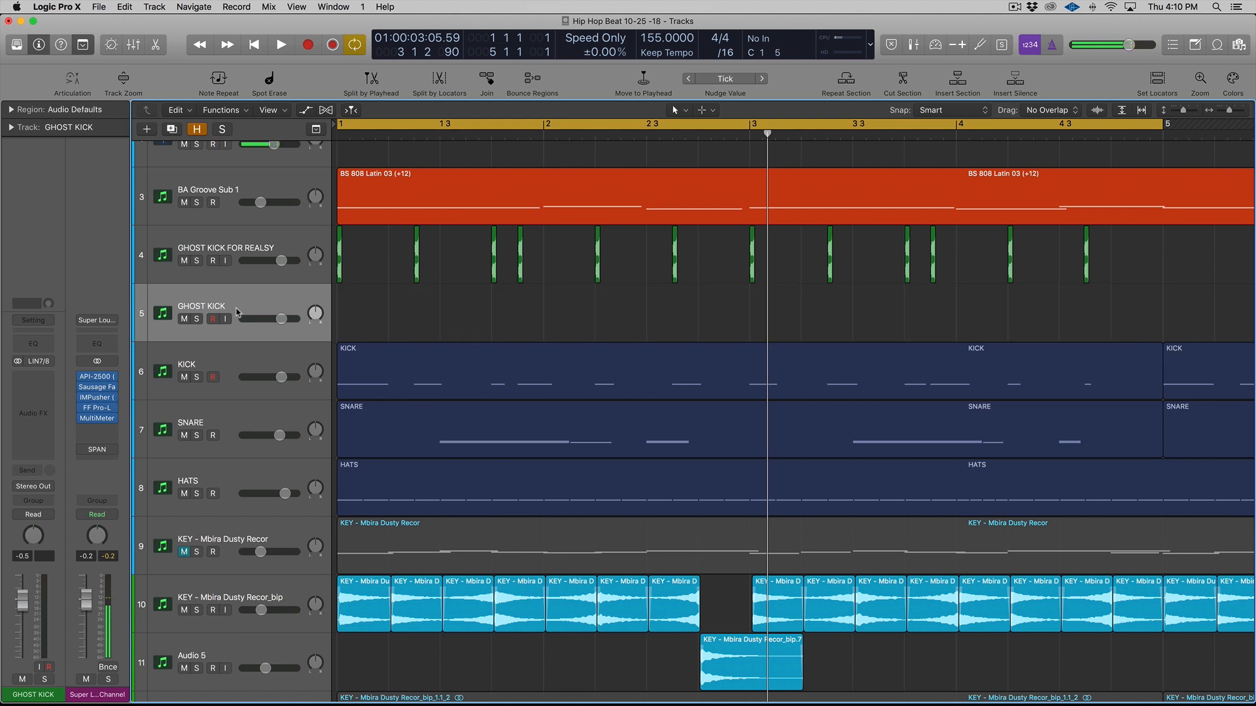
pyautogui.press('super+BackSpace')
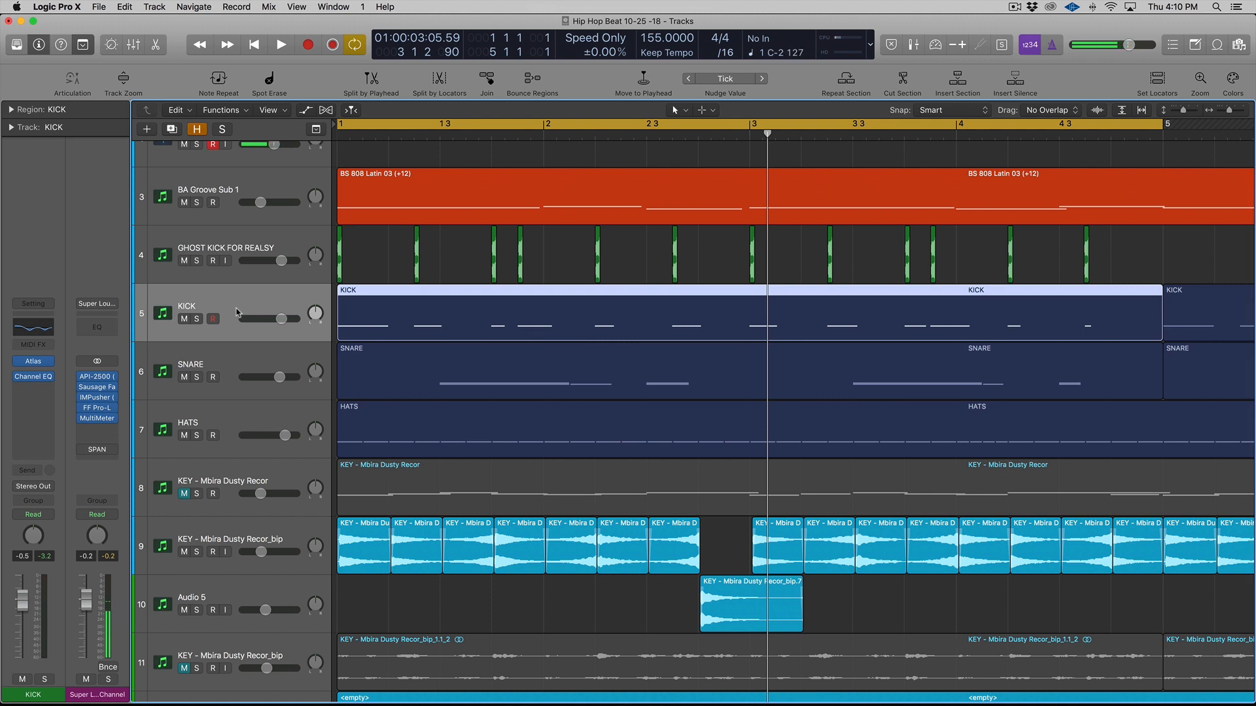
# Examine the BA Groove Sub 1 channel strip and the short regions on GHOST KICK FOR REALSY up close.
pyautogui.click(217, 214)
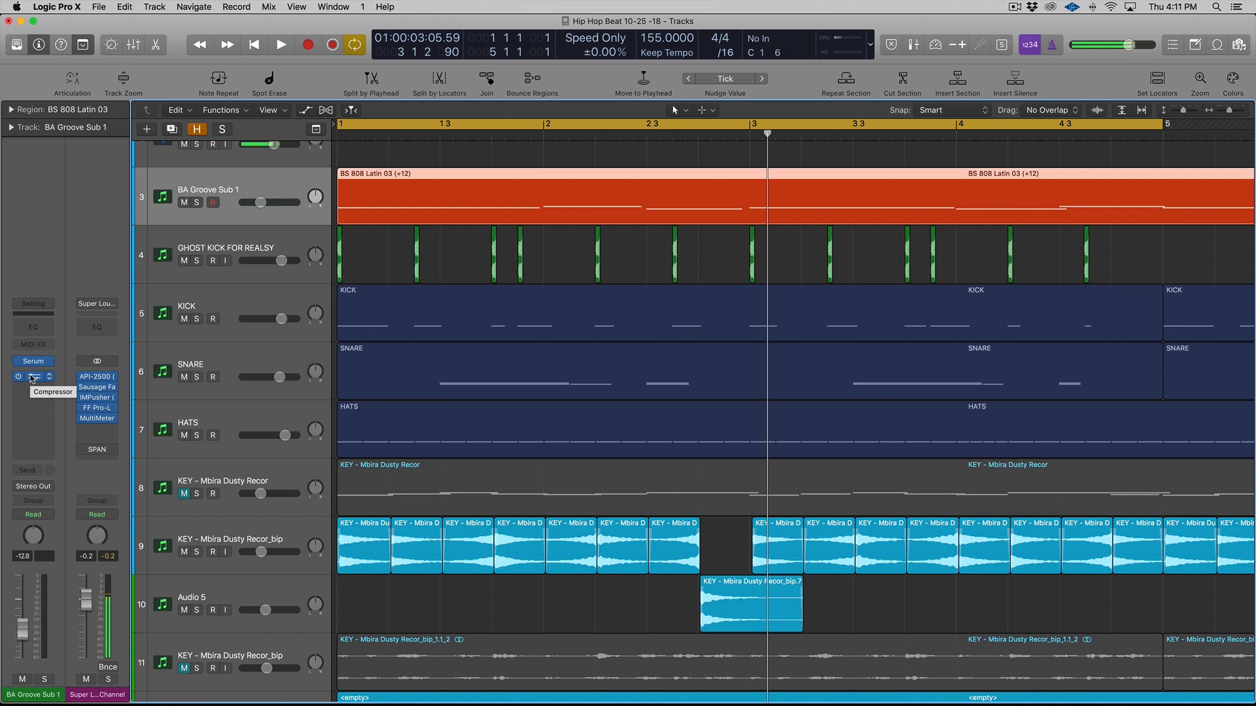
pyautogui.click(250, 257)
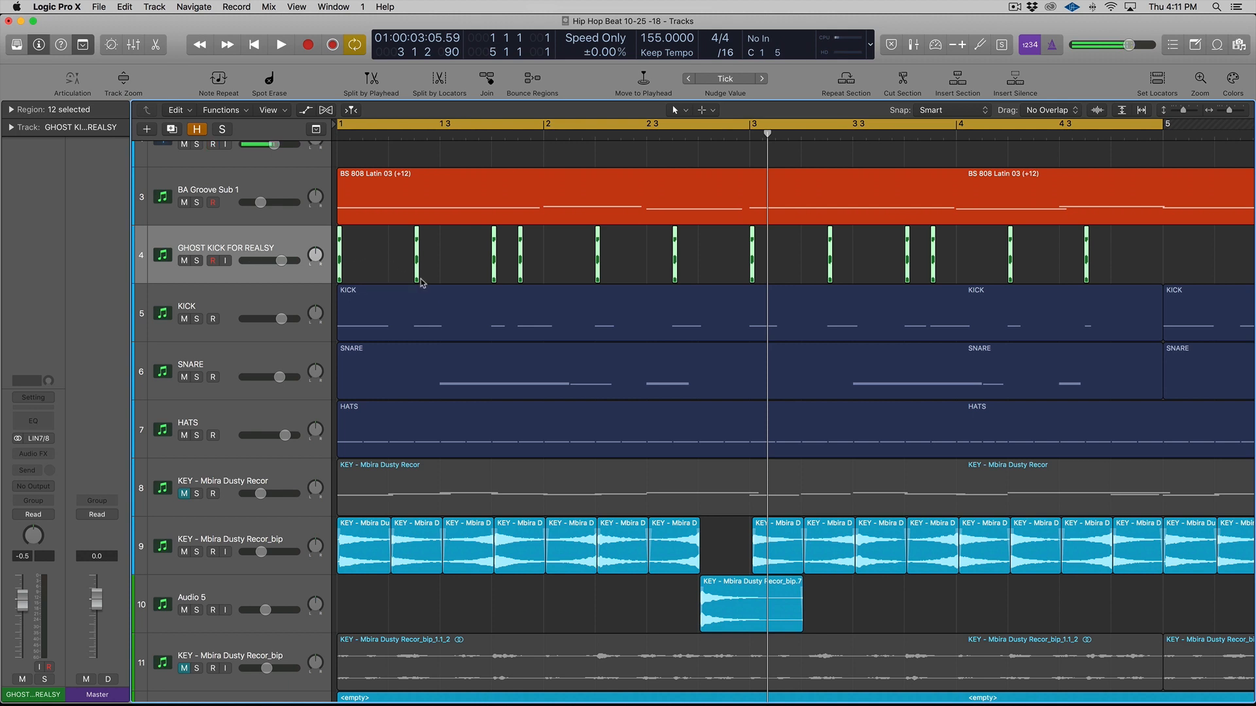
pyautogui.press('super+Right')
pyautogui.press('super+Right')
pyautogui.press('super+Right')
pyautogui.press('super+Right')
pyautogui.press('super+Right')
pyautogui.press('super+Right')
pyautogui.press('super+Right')
pyautogui.press('super+Left')
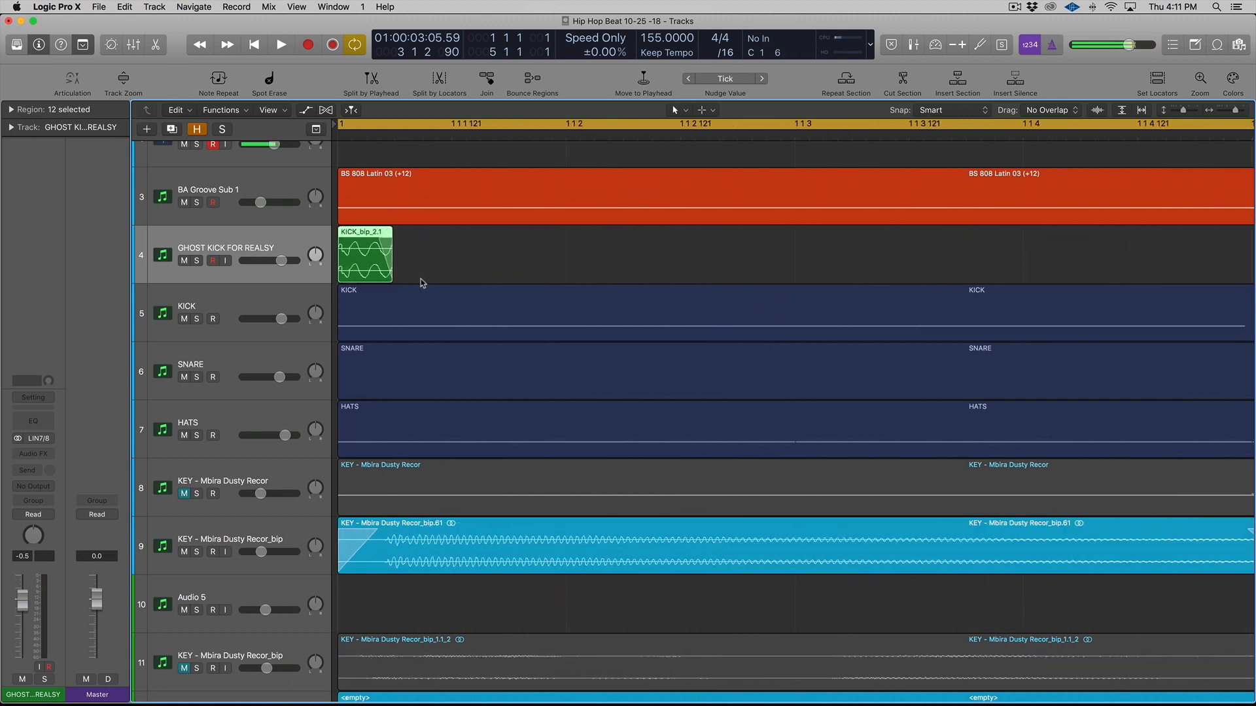
pyautogui.press('super+Left')
pyautogui.press('super+Left')
pyautogui.press('super+Left')
pyautogui.press('super+Left')
pyautogui.scroll(-1, 419, 365)
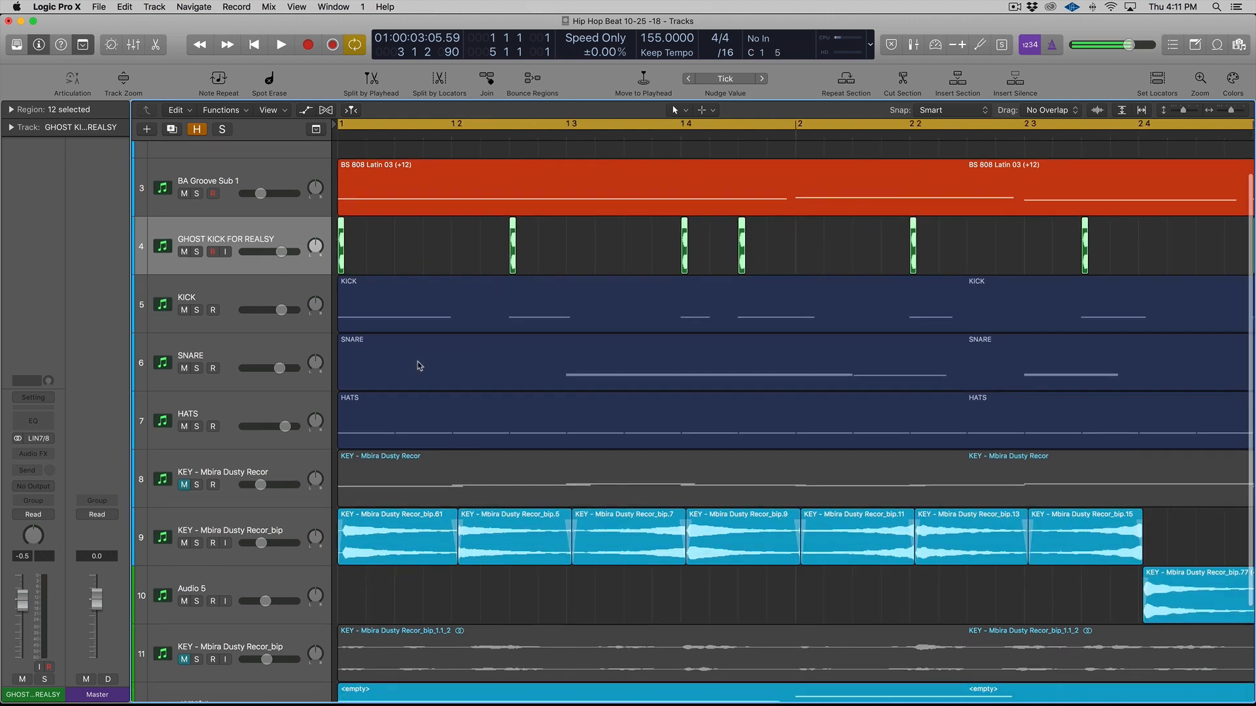
# Undo the deletion of the GHOST KICK track and its regions, and mute the restored track.
pyautogui.press('super+z')
pyautogui.press('super+z')
pyautogui.click(260, 303)
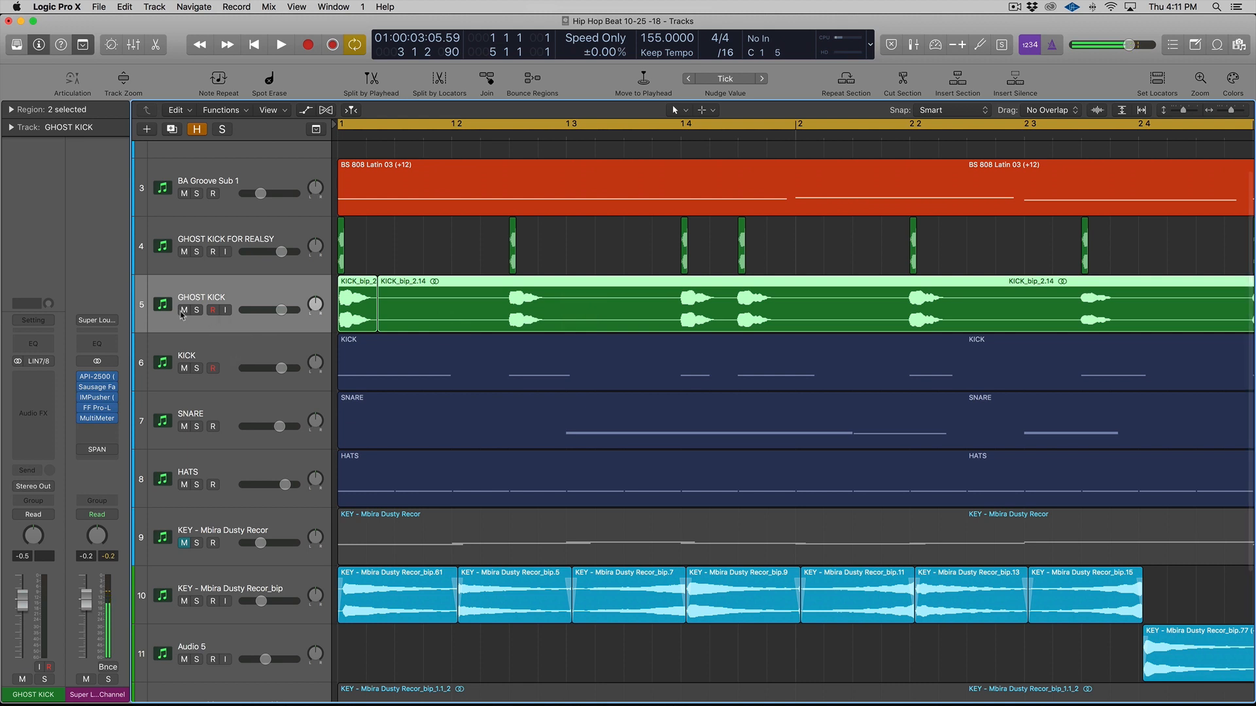
pyautogui.click(184, 311)
# Solo the GHOST KICK FOR REALSY regions and set the track's output to Stereo Output with Stereo Pan.
pyautogui.scroll(3, 354, 254)
pyautogui.scroll(2, 354, 254)
pyautogui.click(272, 244)
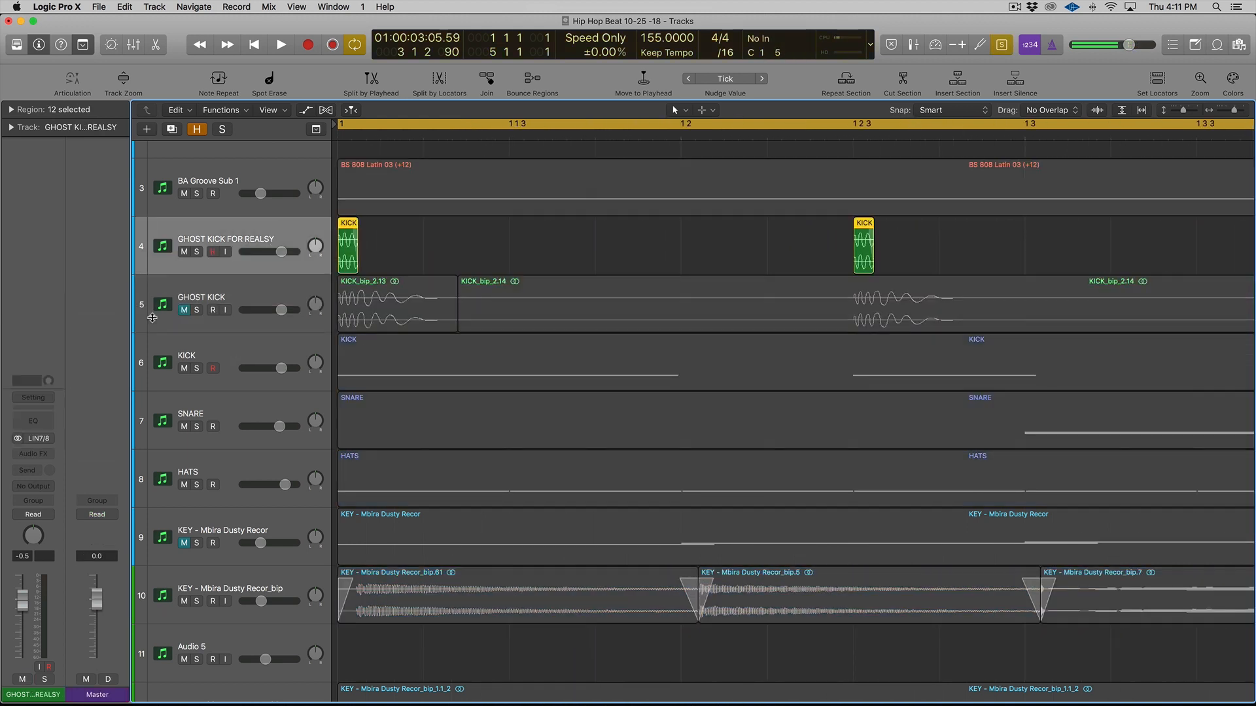
pyautogui.click(34, 487)
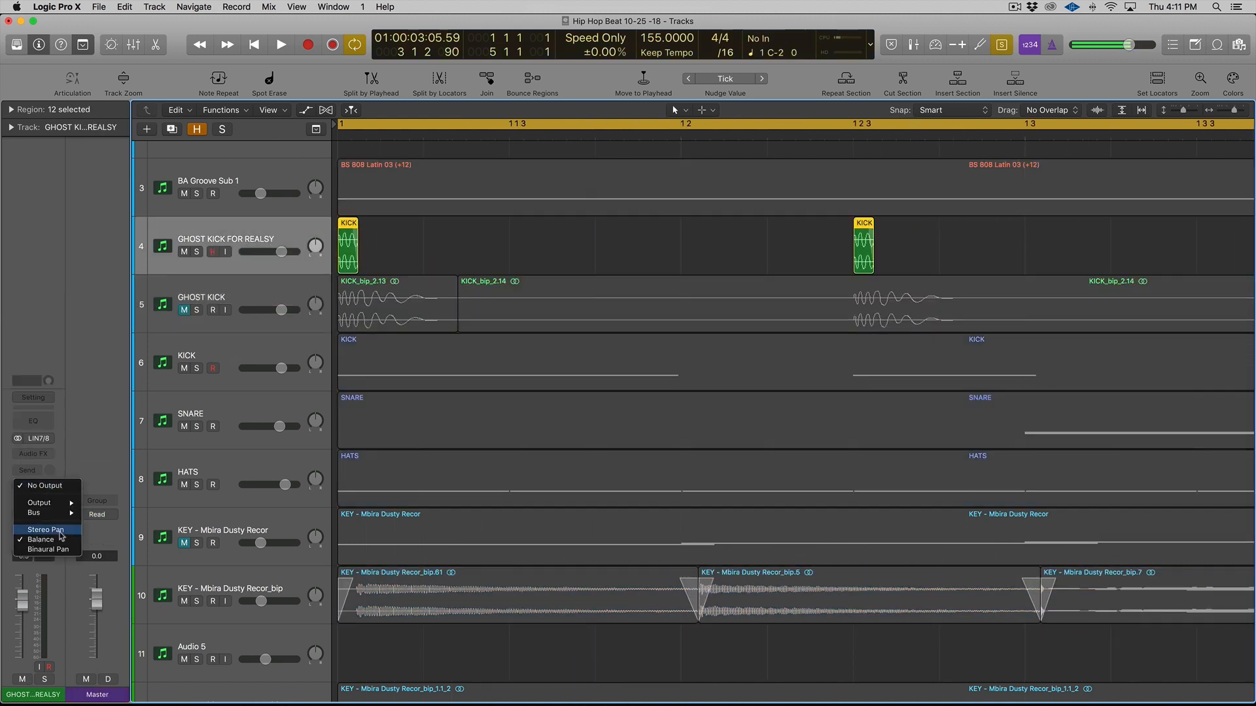
pyautogui.click(46, 530)
# Play back the soloed GHOST KICK FOR REALSY regions and stop playback.
pyautogui.scroll(-3, 393, 253)
pyautogui.press('space')
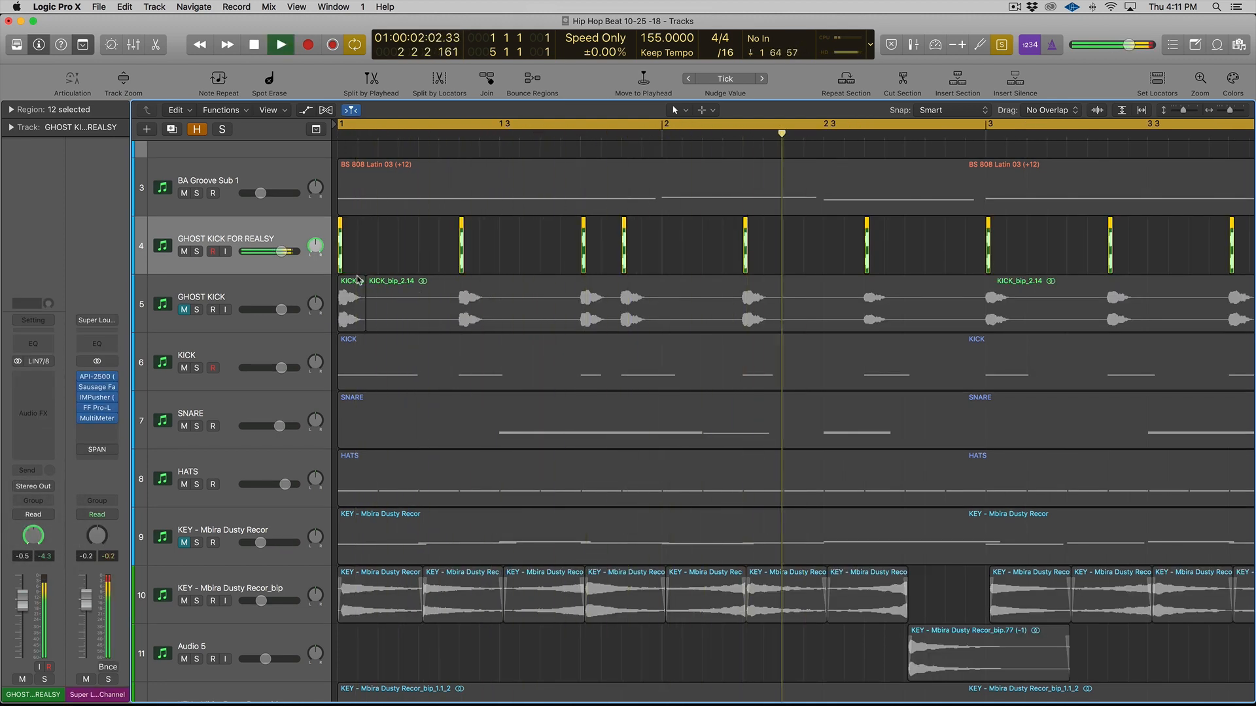
pyautogui.press('space')
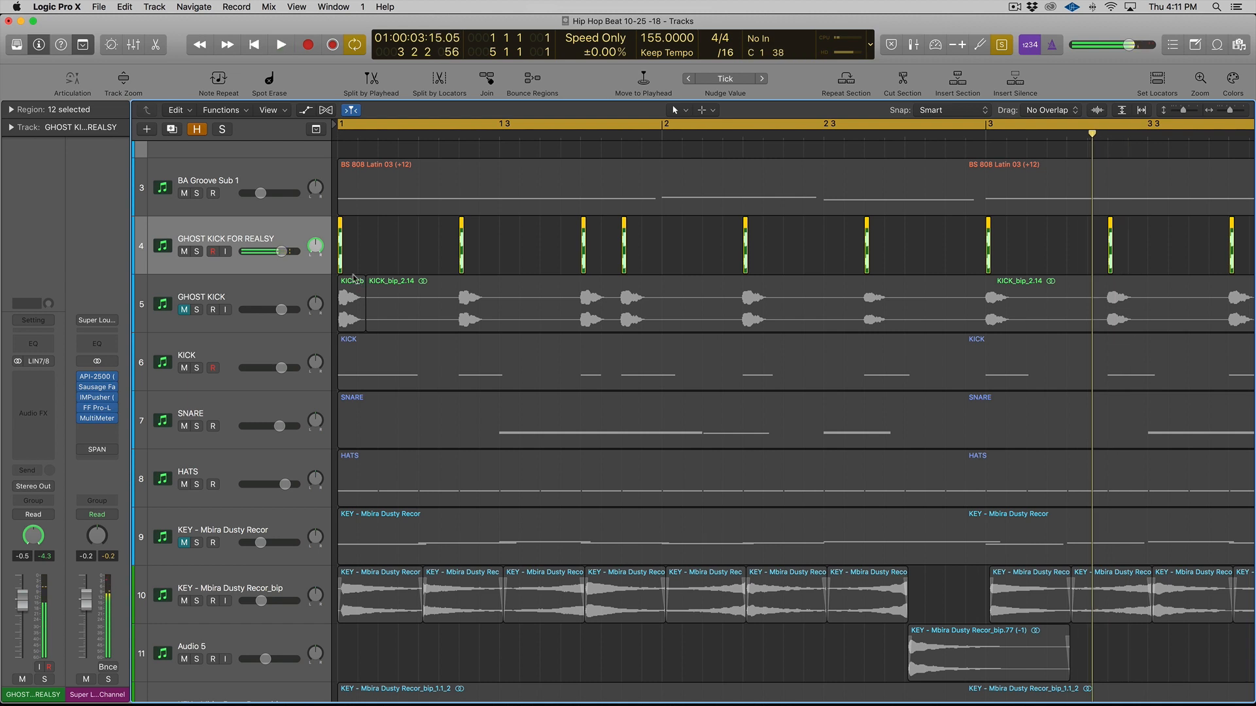
# Set the GHOST KICK FOR REALSY track's output to No Output and turn off solo.
pyautogui.click(30, 489)
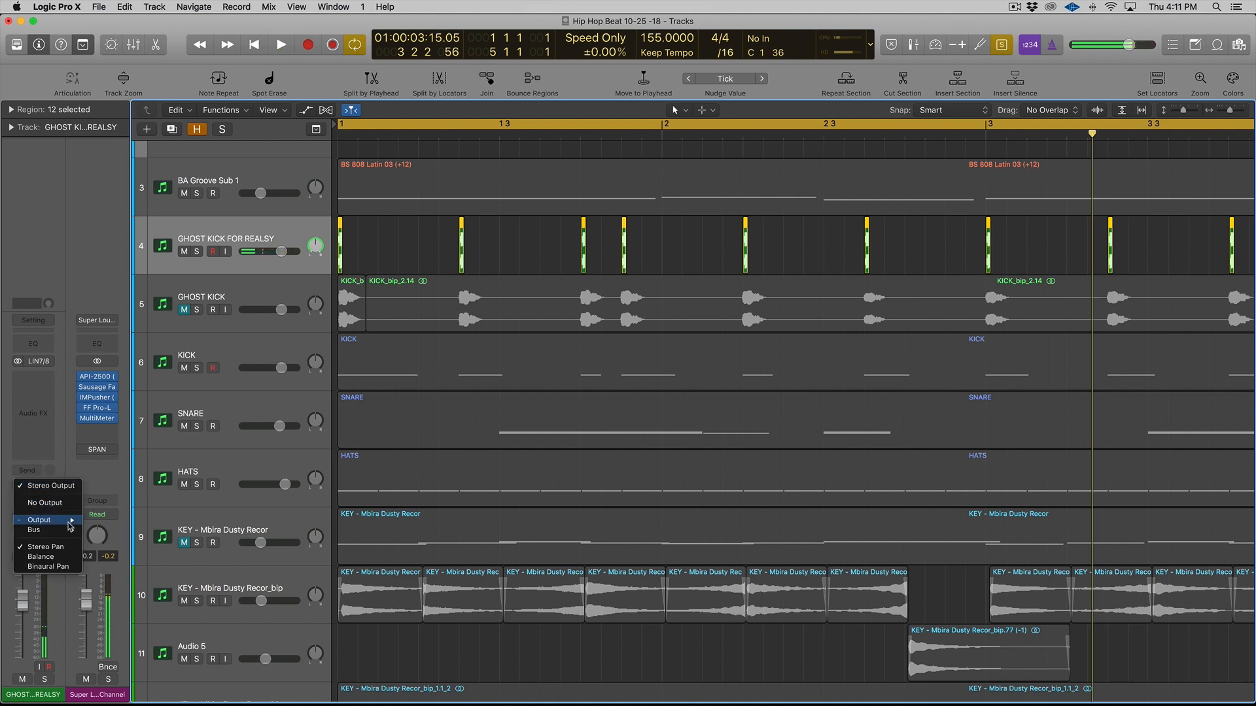
pyautogui.click(61, 505)
pyautogui.hotkey('ctrl', 's')
# Move the GHOST KICK track above GHOST KICK FOR REALSY and place the playhead at the end of the first short kick region.
pyautogui.press('super+Right')
pyautogui.scroll(-2, 438, 289)
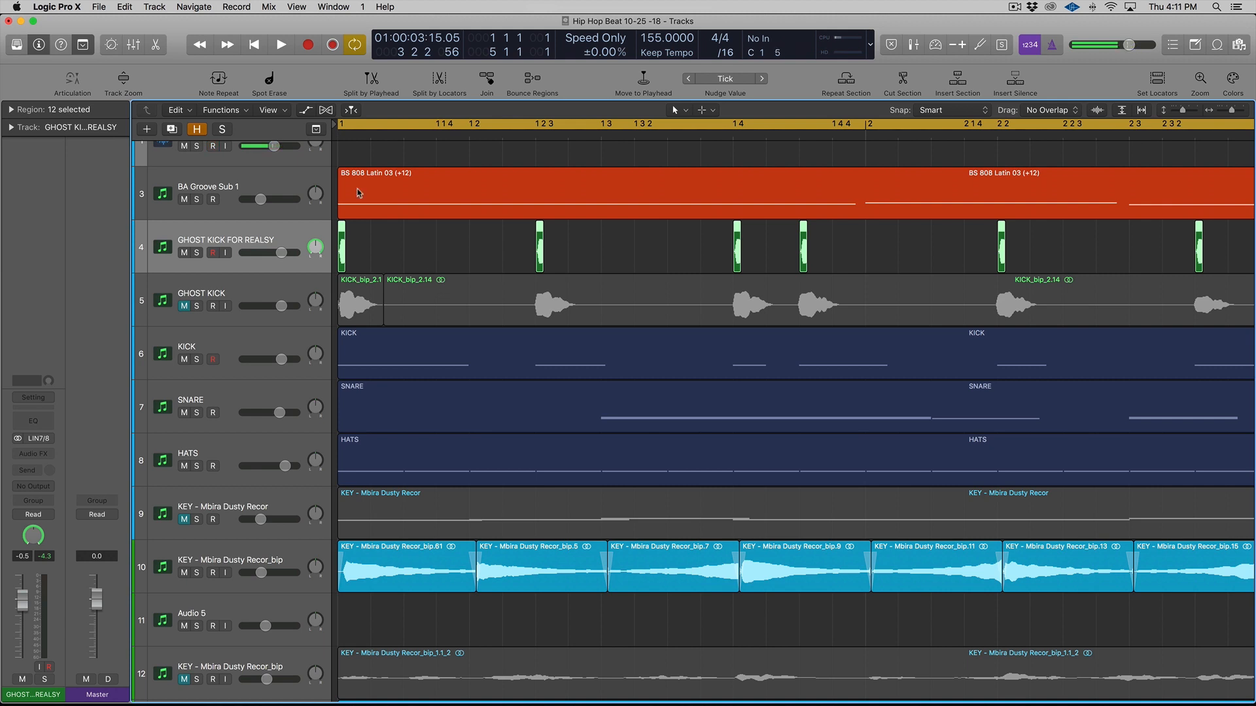
pyautogui.click(363, 144)
pyautogui.press('super+Right')
pyautogui.moveTo(275, 299); pyautogui.dragTo(277, 240)
pyautogui.press('super+Right')
pyautogui.click(361, 135)
pyautogui.moveTo(359, 136); pyautogui.dragTo(362, 135)
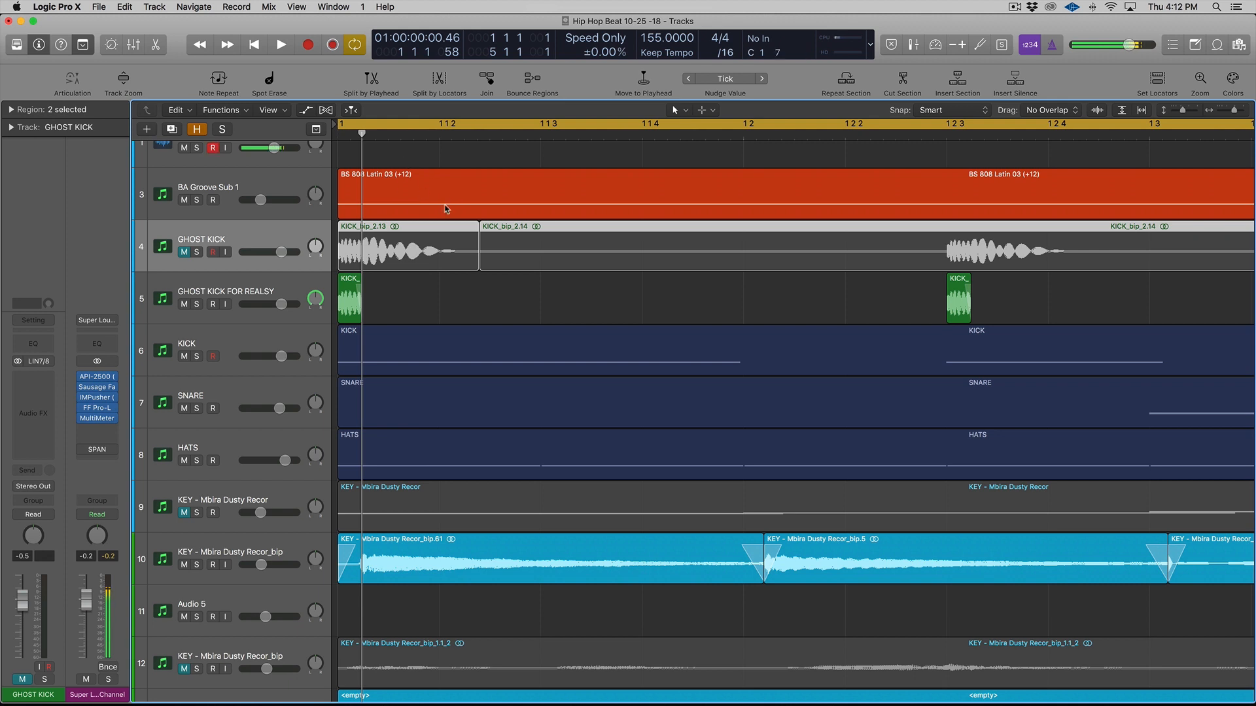
# Move the GHOST KICK FOR REALSY track back above GHOST KICK.
pyautogui.moveTo(252, 283); pyautogui.dragTo(252, 238)
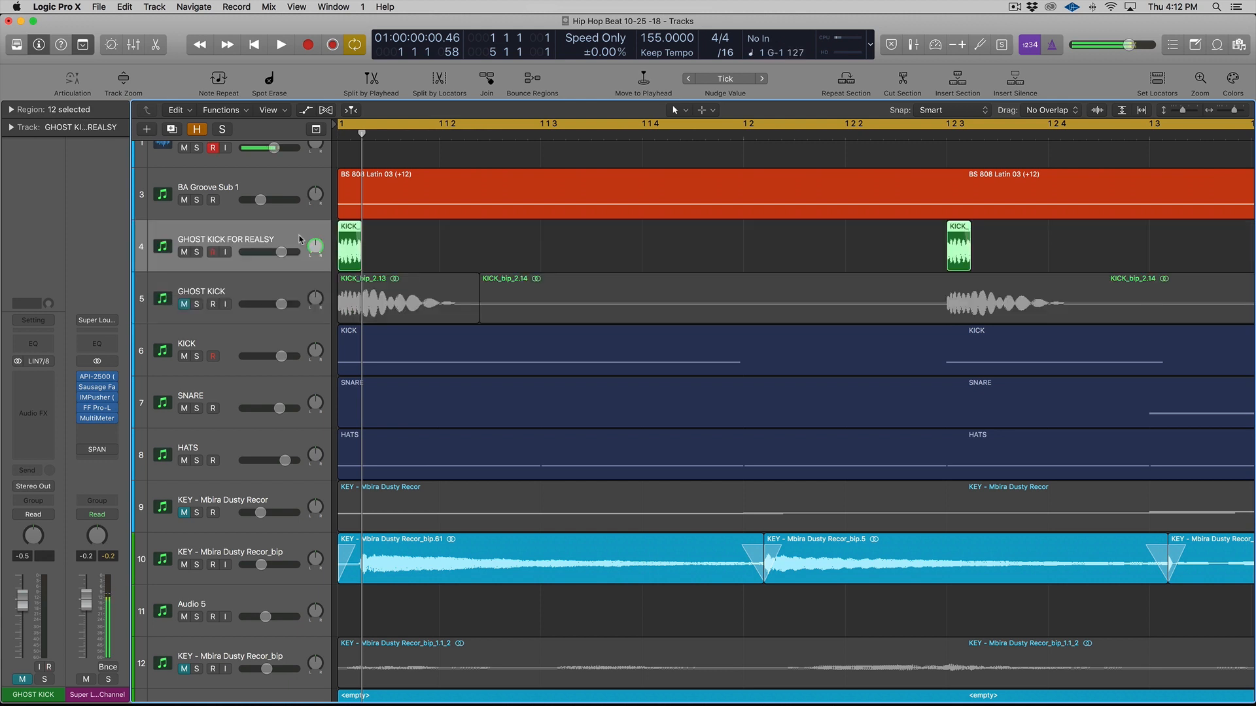
pyautogui.press('super+Left')
pyautogui.press('super+Left')
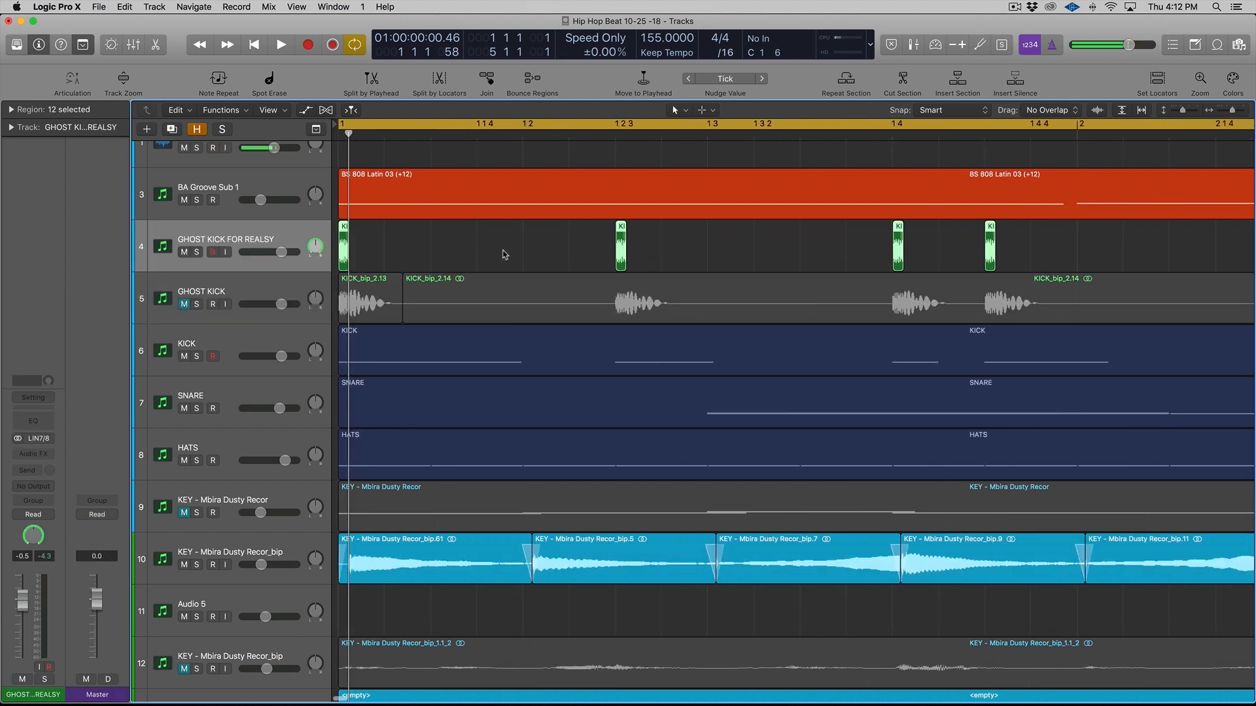
pyautogui.press('super+Left')
# Open the Compressor on BA Groove Sub 1 and choose GHOST KICK FOR REALSY (Audio 8) as its side chain source.
pyautogui.click(278, 189)
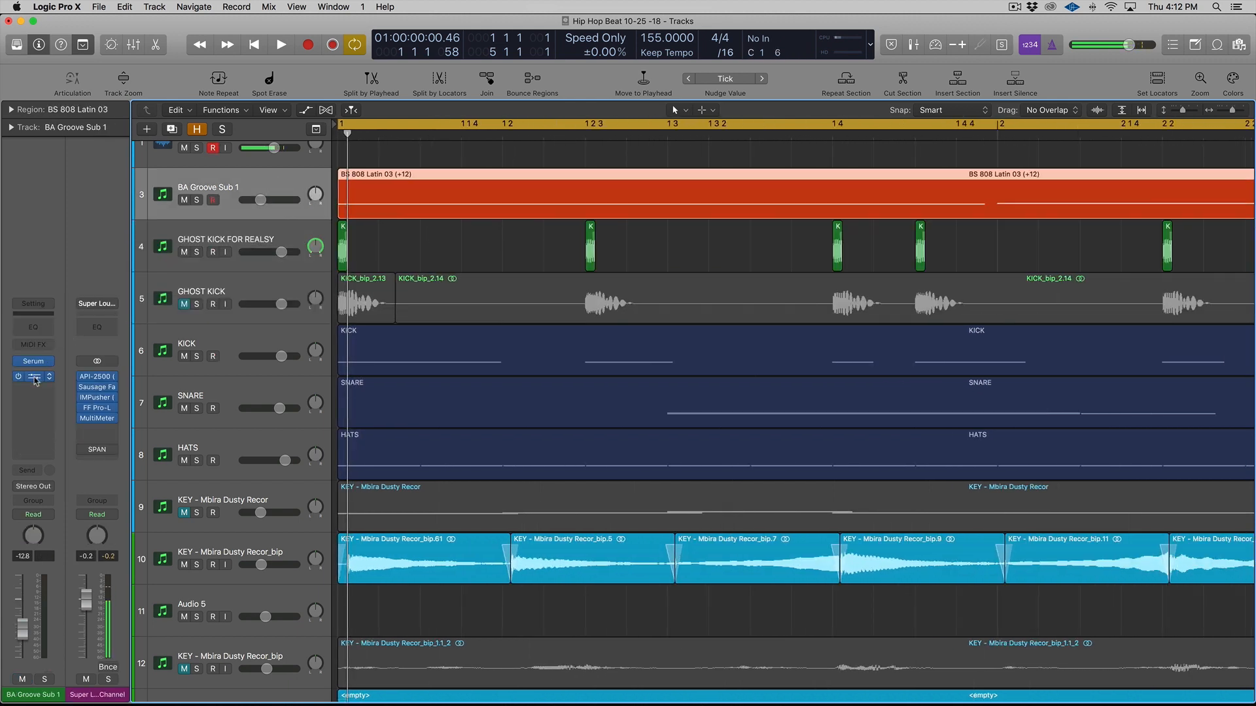
pyautogui.click(35, 381)
pyautogui.click(1034, 110)
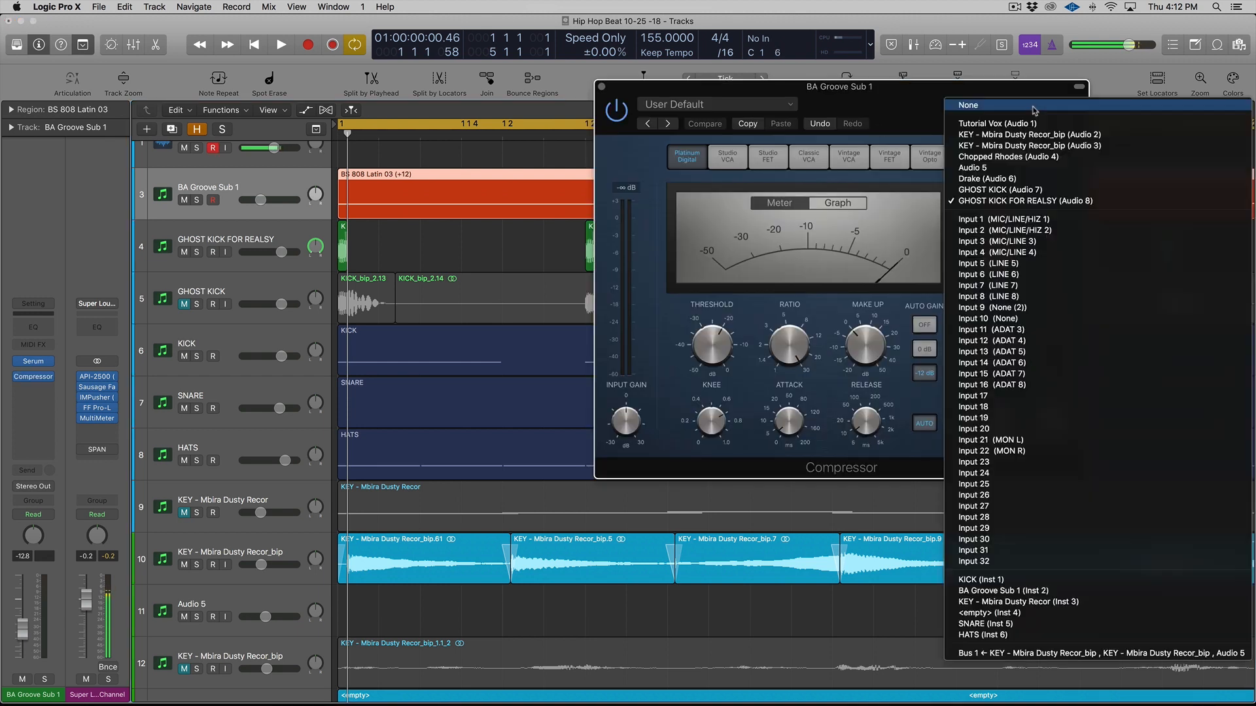
pyautogui.click(1007, 202)
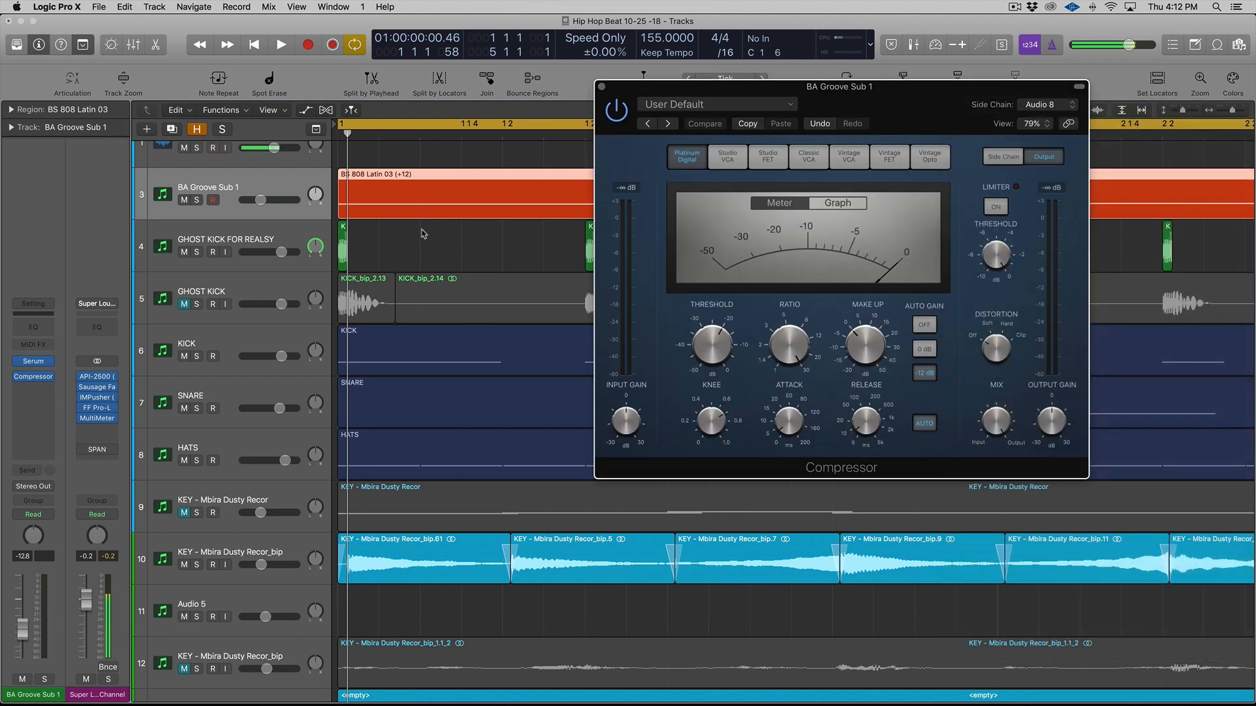
# Adjust the BA Groove Sub 1 Compressor's ratio during playback of the beat, and stop playback.
pyautogui.press('space')
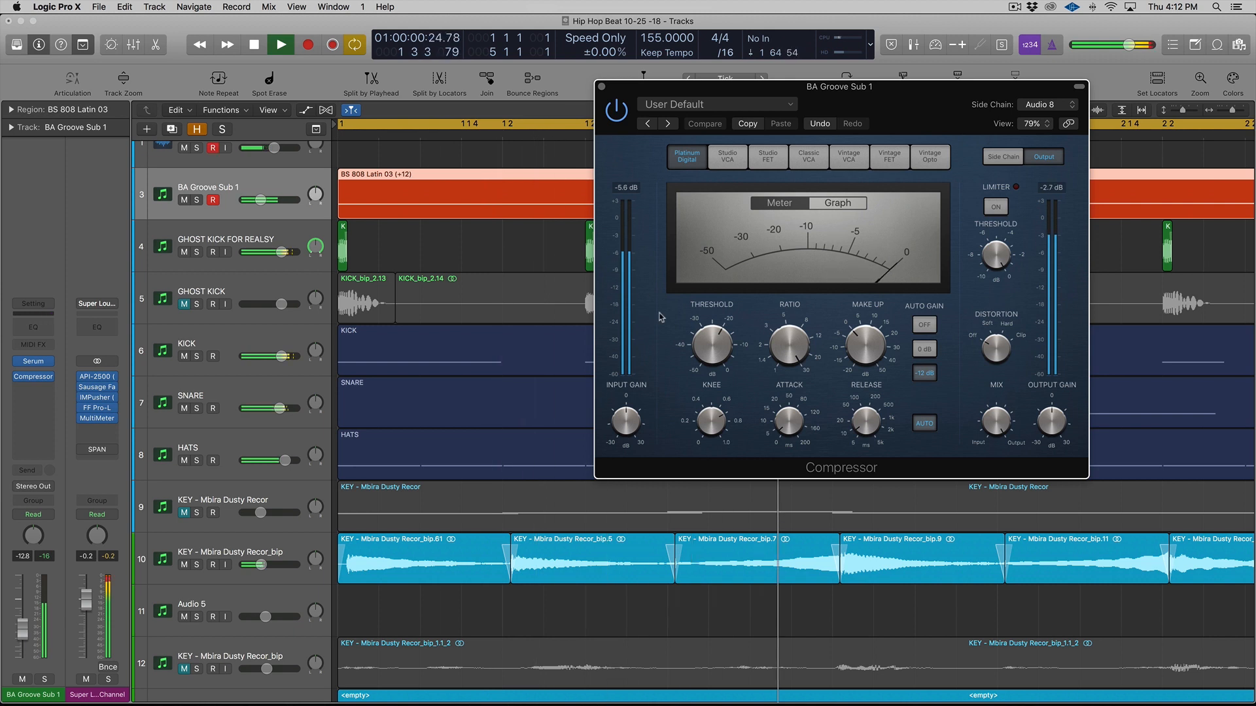
pyautogui.moveTo(789, 347); pyautogui.dragTo(776, 447)
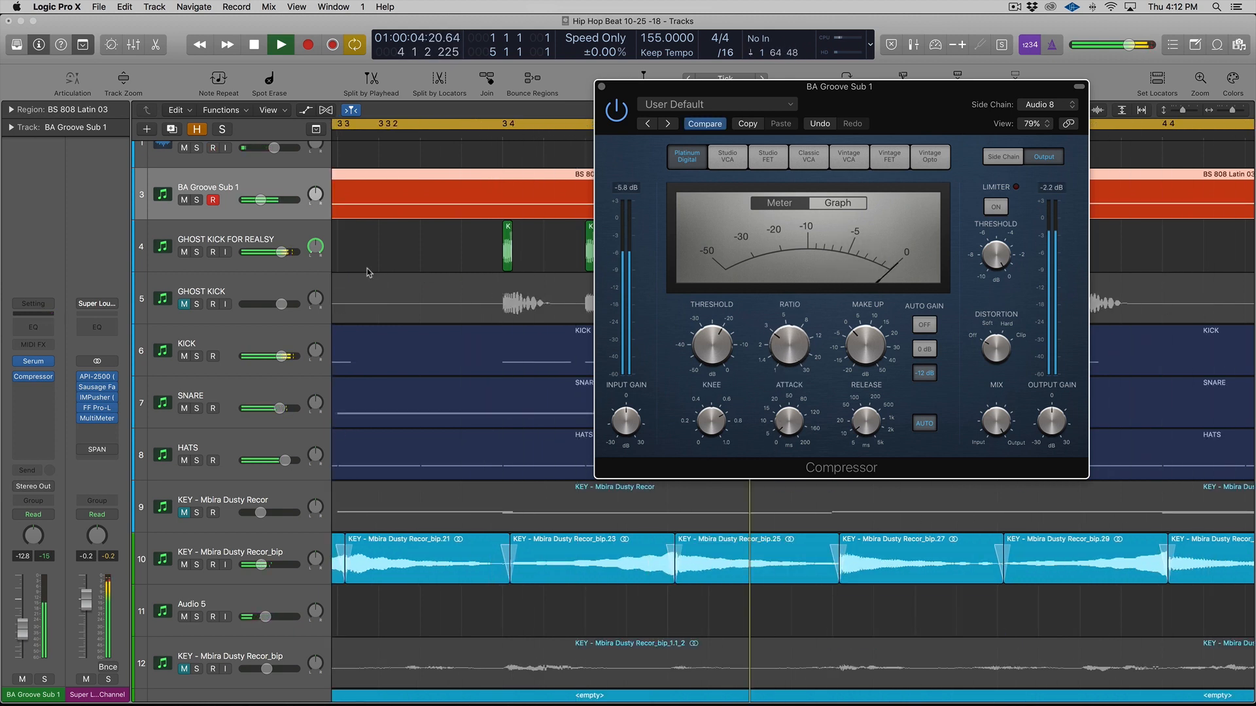
pyautogui.press('space')
# Solo the BA Groove Sub 1 and GHOST KICK FOR REALSY regions together.
pyautogui.hotkey('ctrl', 's')
pyautogui.keyDown('shift'); pyautogui.click(269, 239); pyautogui.keyUp('shift')
pyautogui.hscroll(-15, 433, 250)
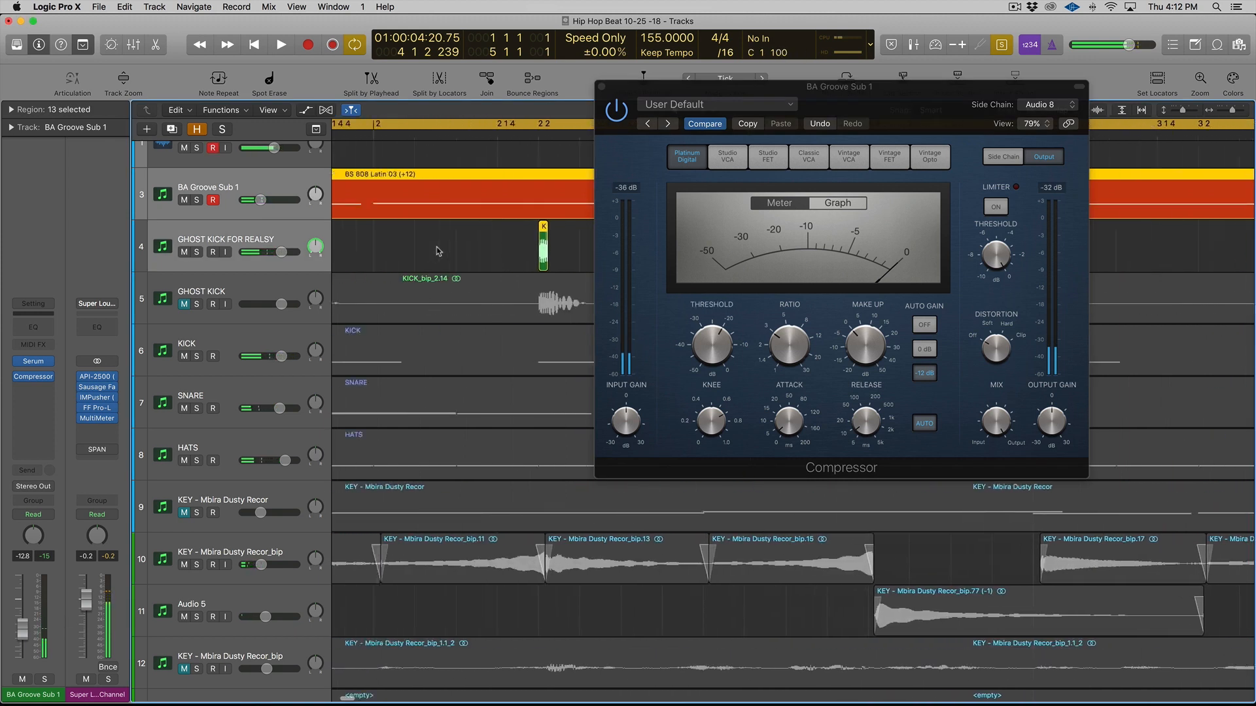
# Raise the BA Groove Sub 1 Compressor's ratio and adjust its threshold while the soloed bass and ghost kick play.
pyautogui.press('space')
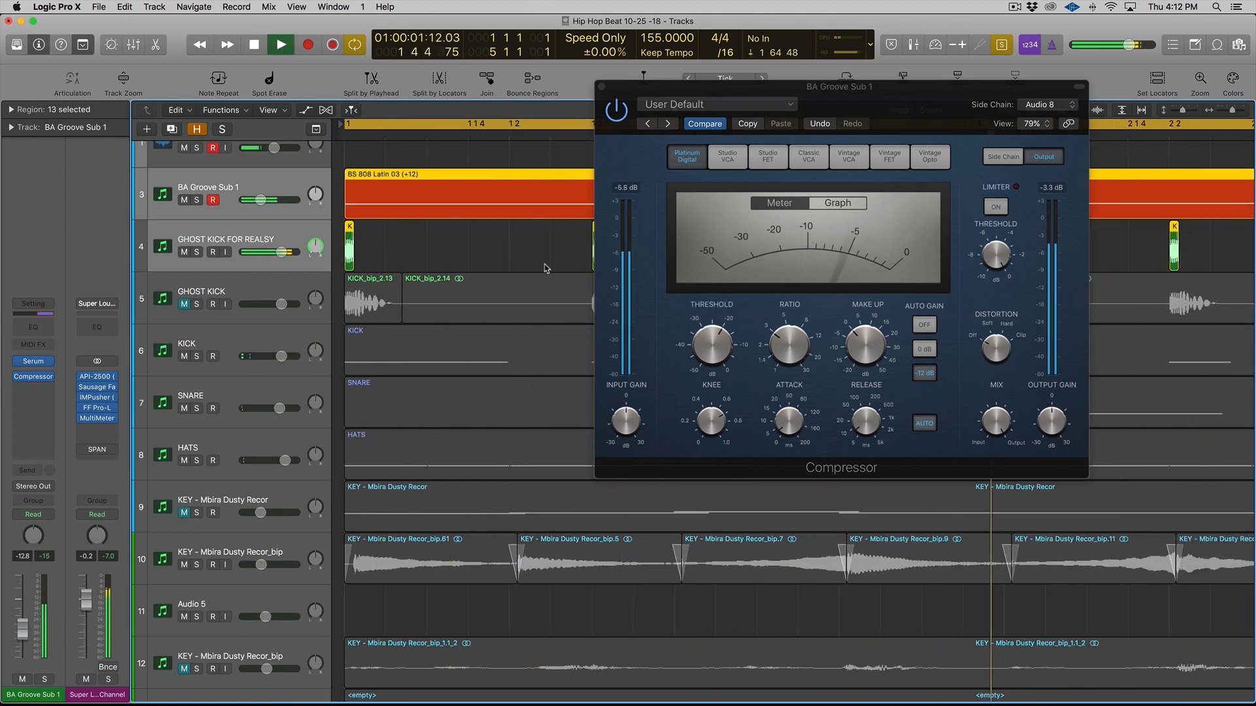
pyautogui.moveTo(789, 343); pyautogui.dragTo(779, 116)
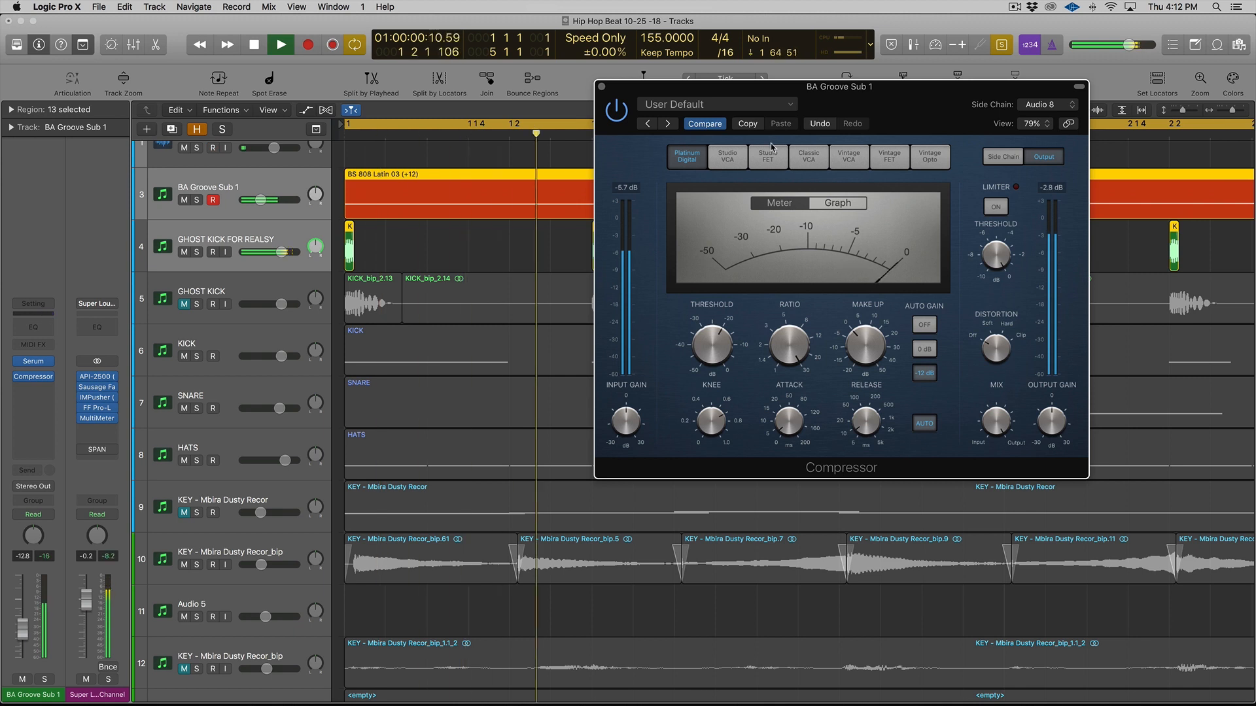
pyautogui.moveTo(712, 334); pyautogui.dragTo(763, 299)
pyautogui.press('space')
# Lower the Compressor's ratio, set its threshold to -20.0 dB, and audition the soloed bass and ghost kick.
pyautogui.moveTo(790, 347); pyautogui.dragTo(789, 422)
pyautogui.moveTo(719, 341); pyautogui.dragTo(719, 338)
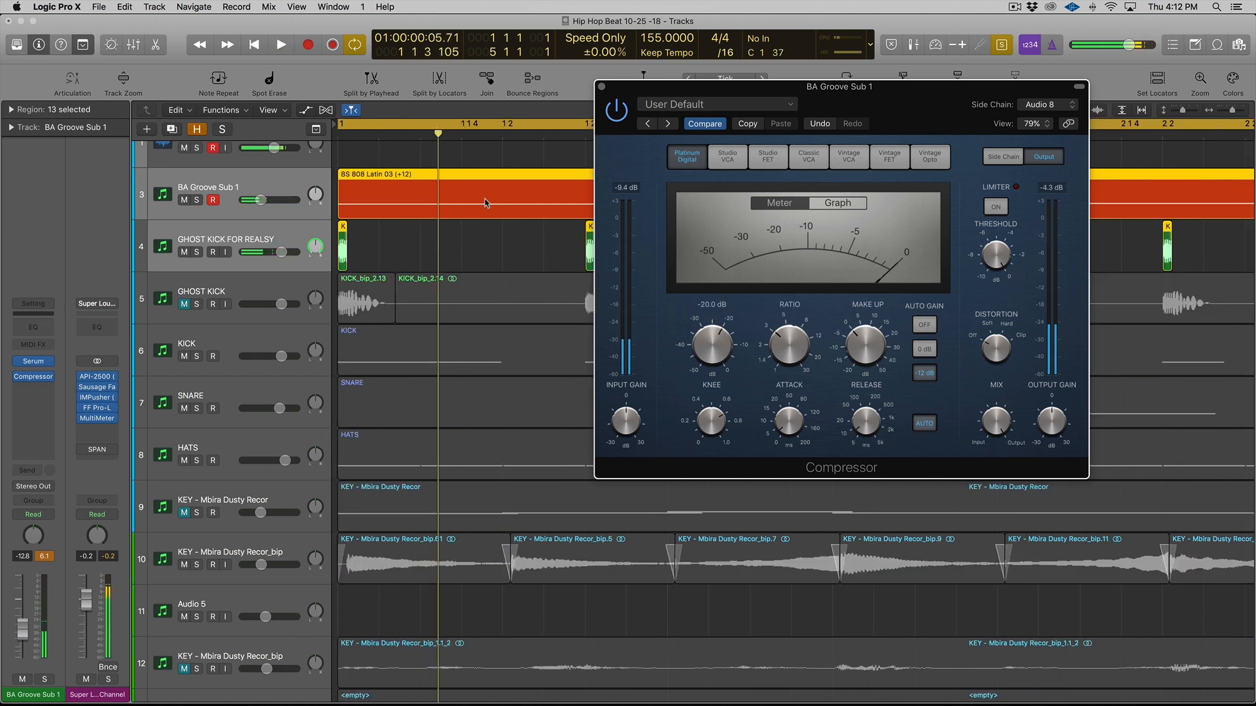
pyautogui.press('space')
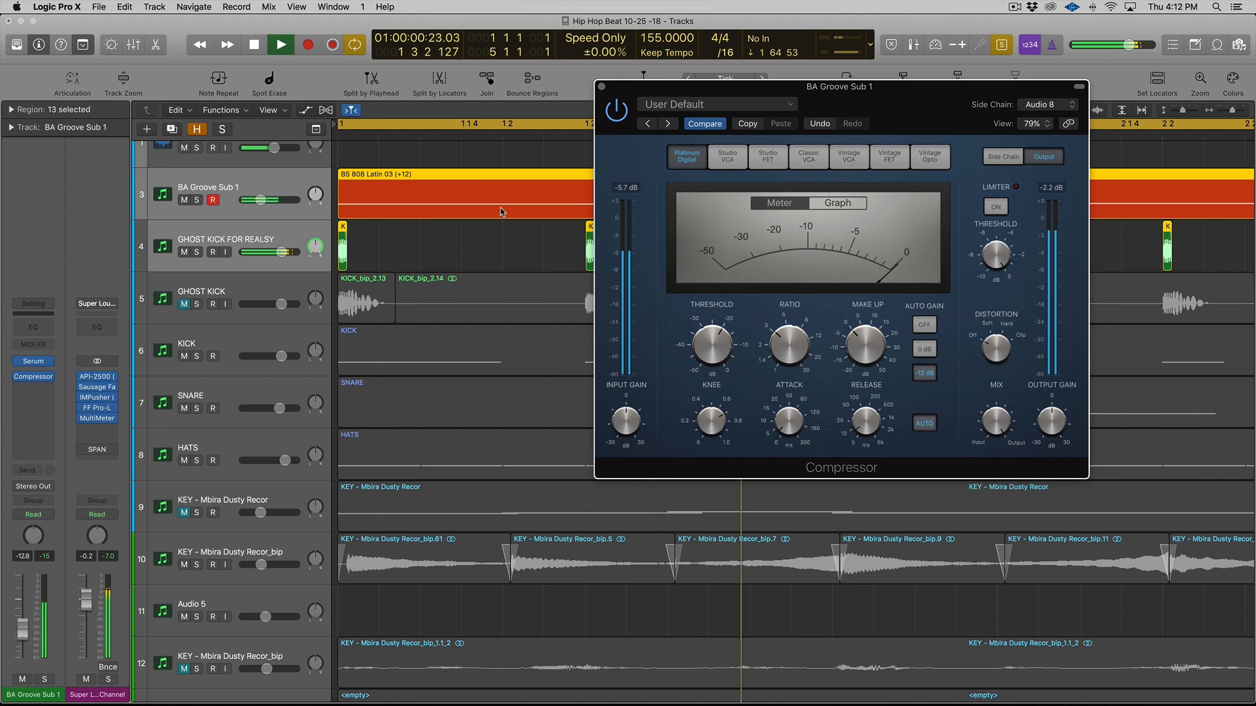
pyautogui.press('space')
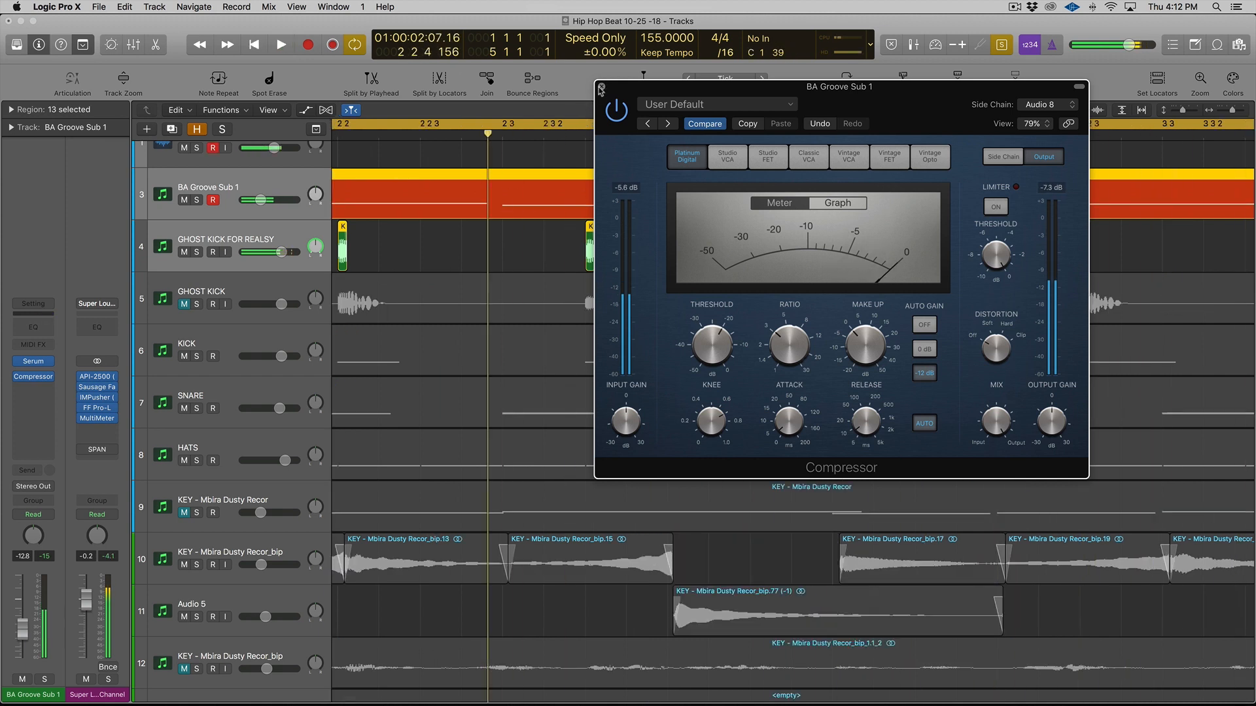
# Close the Compressor, turn off solo, and play the full beat from the start.
pyautogui.click(601, 86)
pyautogui.press('super+Left')
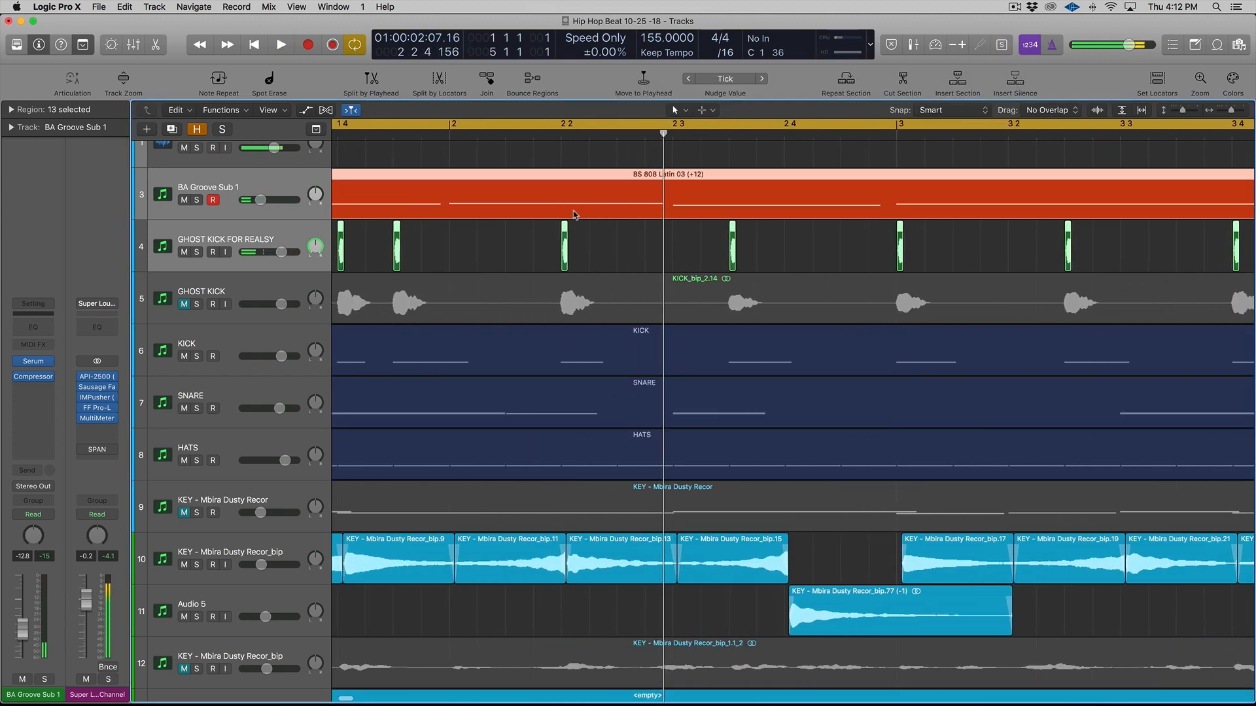
pyautogui.press('Return')
pyautogui.press('space')
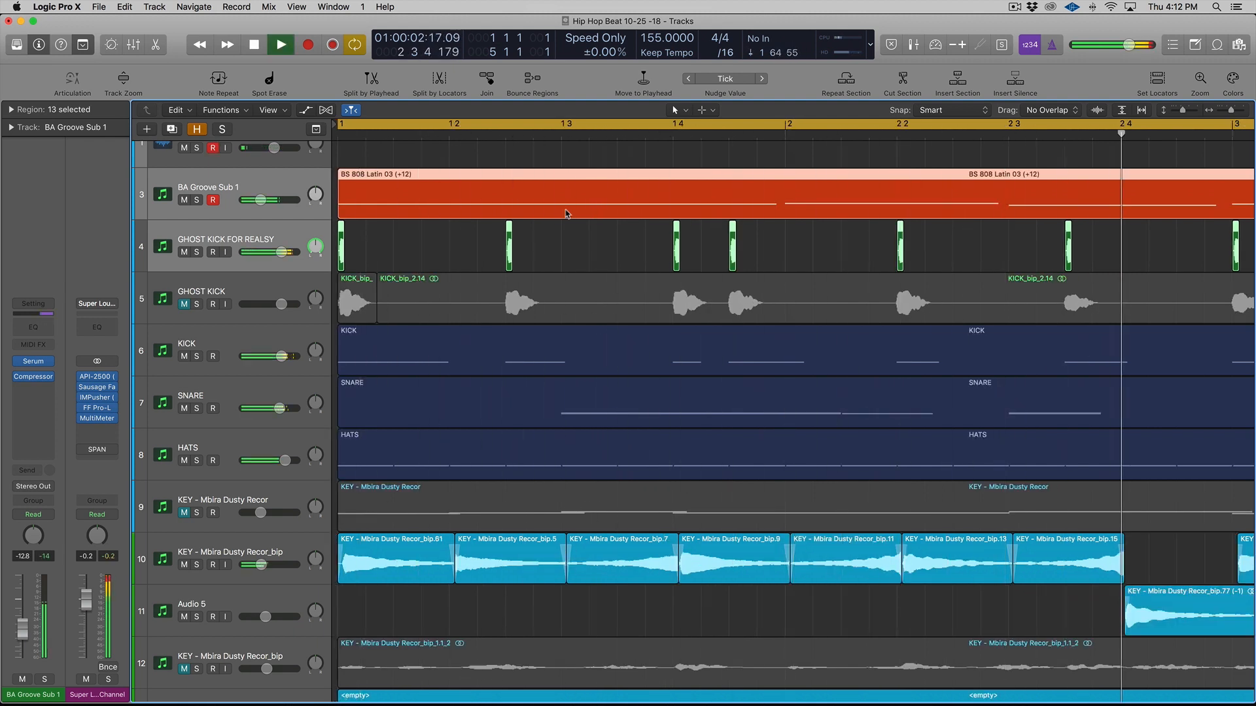
# Stop playback, unmute GHOST KICK and mute GHOST KICK FOR REALSY, and move GHOST KICK directly below BA Groove Sub 1.
pyautogui.click(242, 288)
pyautogui.press('space')
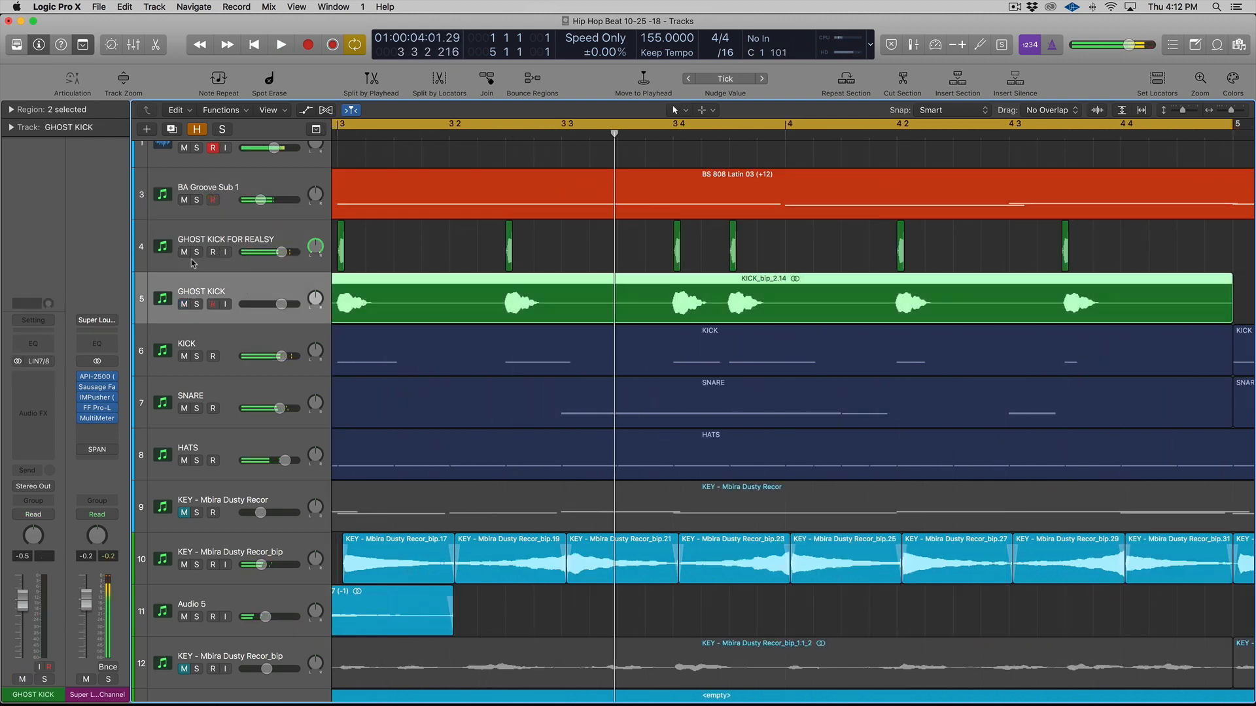
pyautogui.click(184, 252)
pyautogui.hscroll(-10, 425, 314)
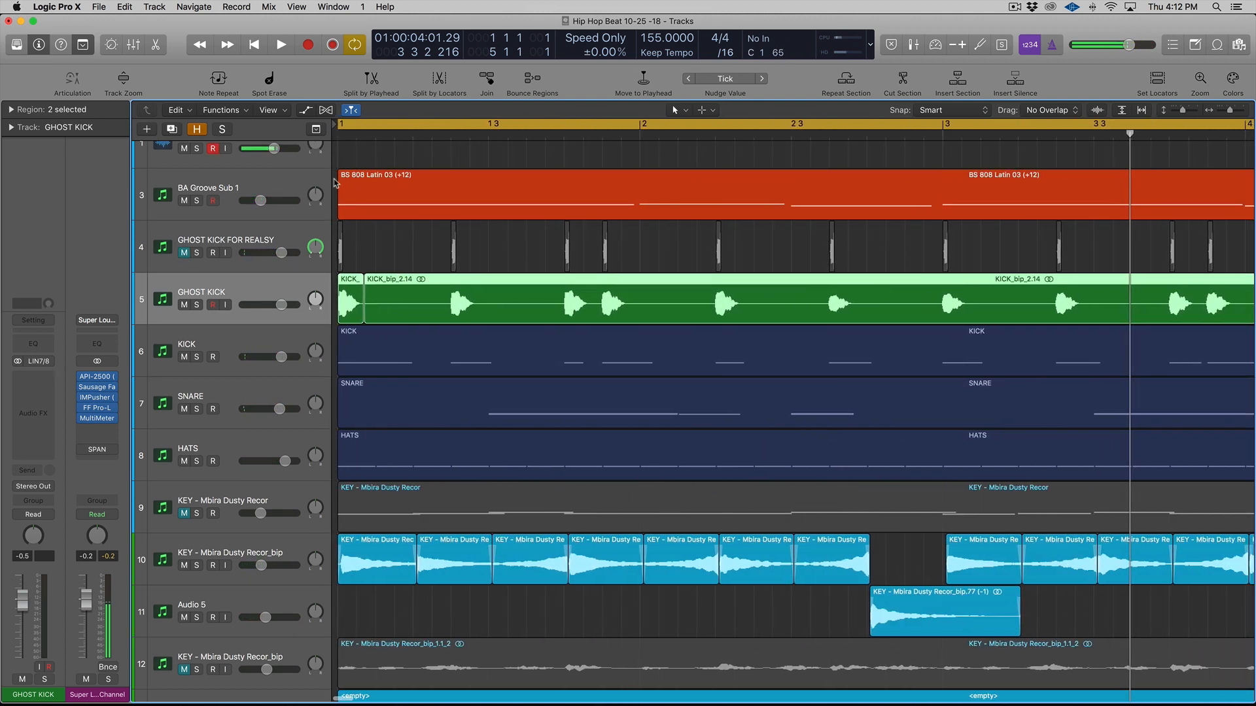
pyautogui.click(286, 190)
pyautogui.moveTo(250, 224); pyautogui.dragTo(252, 226)
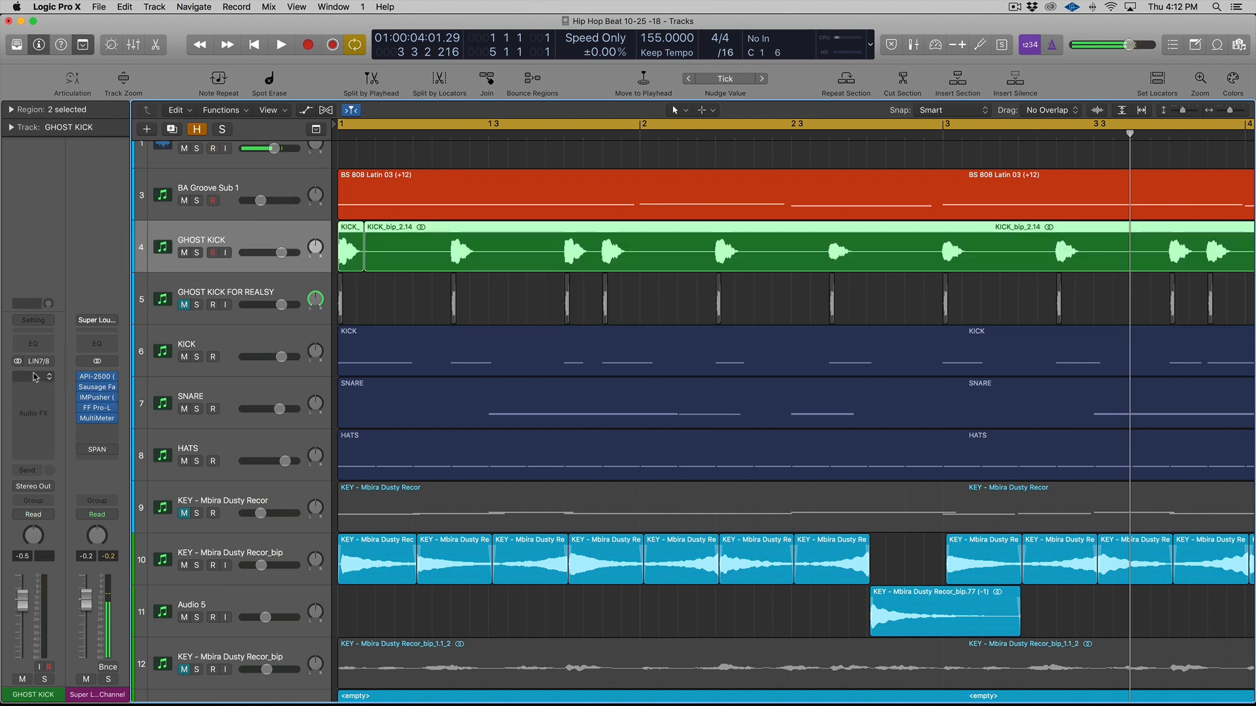
# Switch the BA Groove Sub 1 Compressor's side chain to GHOST KICK (Audio 7) and set its ratio to 11.0:1 during playback.
pyautogui.click(257, 197)
pyautogui.click(34, 378)
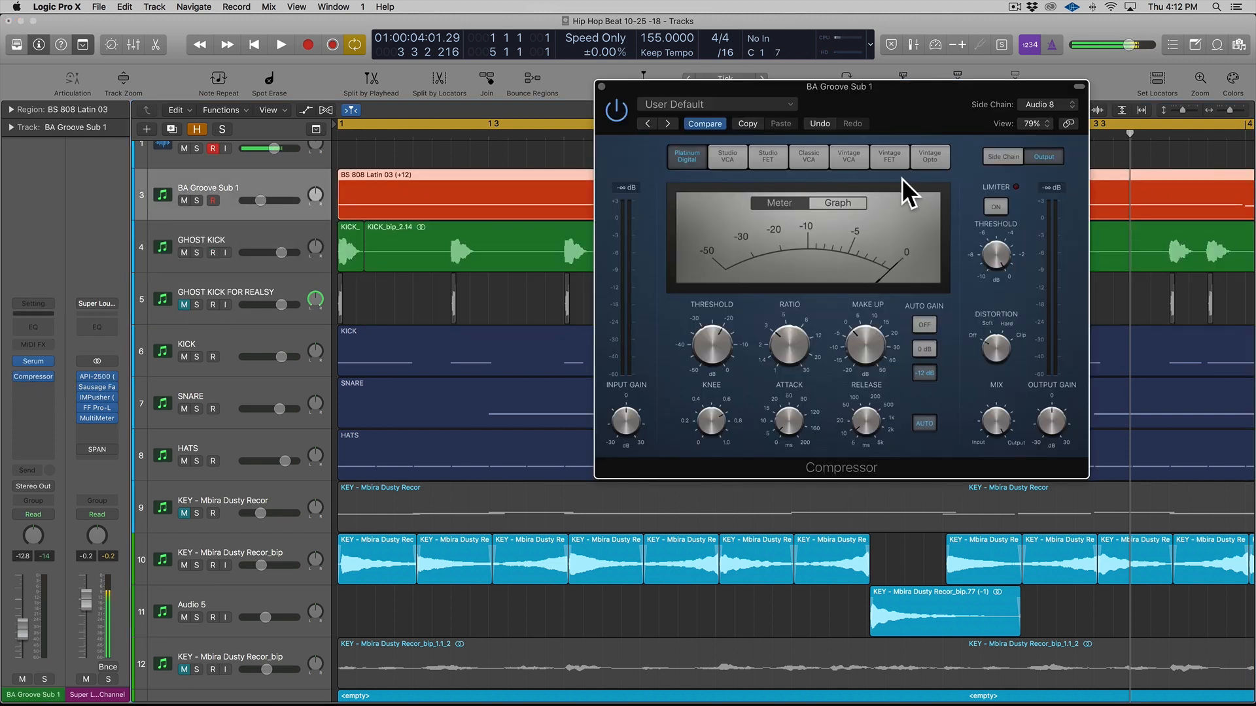
pyautogui.click(1039, 107)
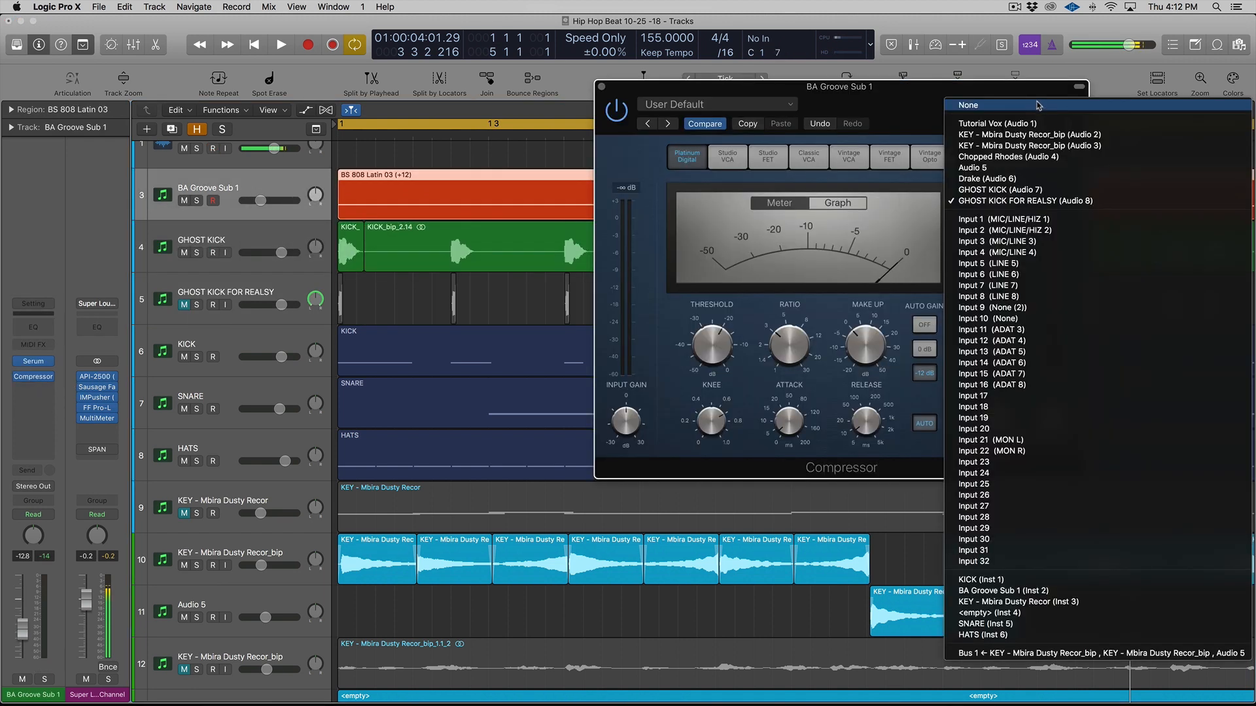
pyautogui.click(1051, 190)
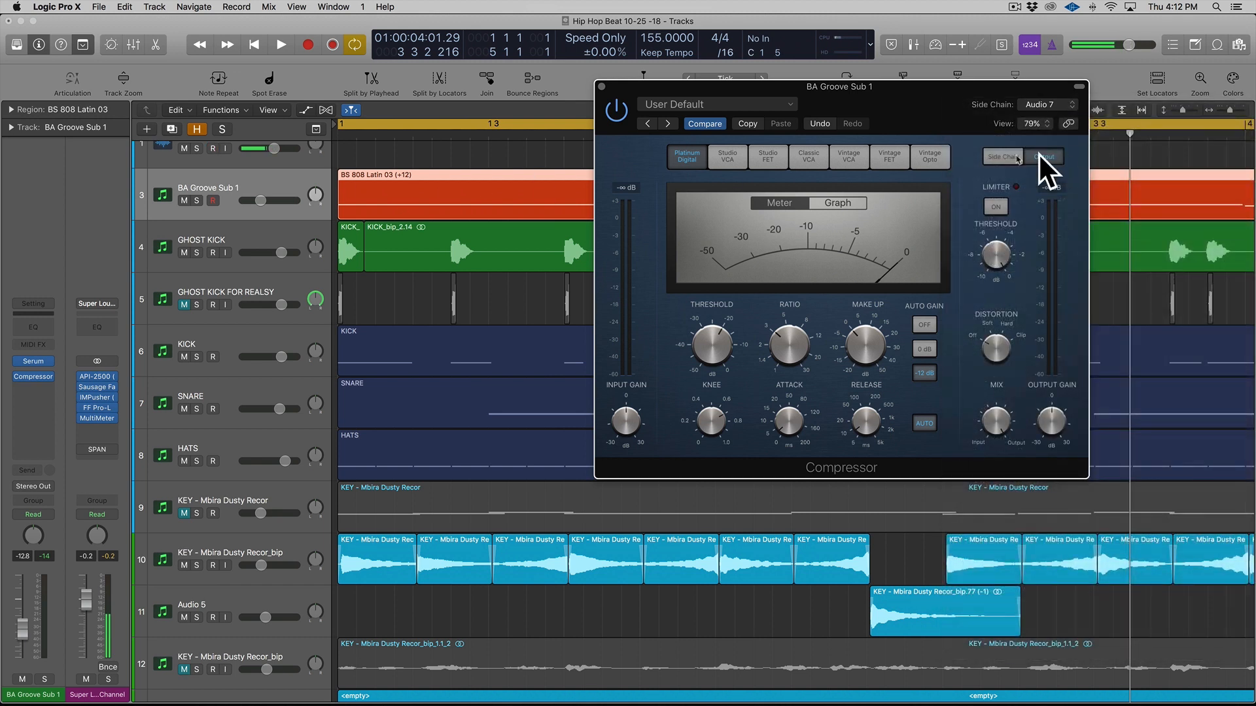
pyautogui.press('space')
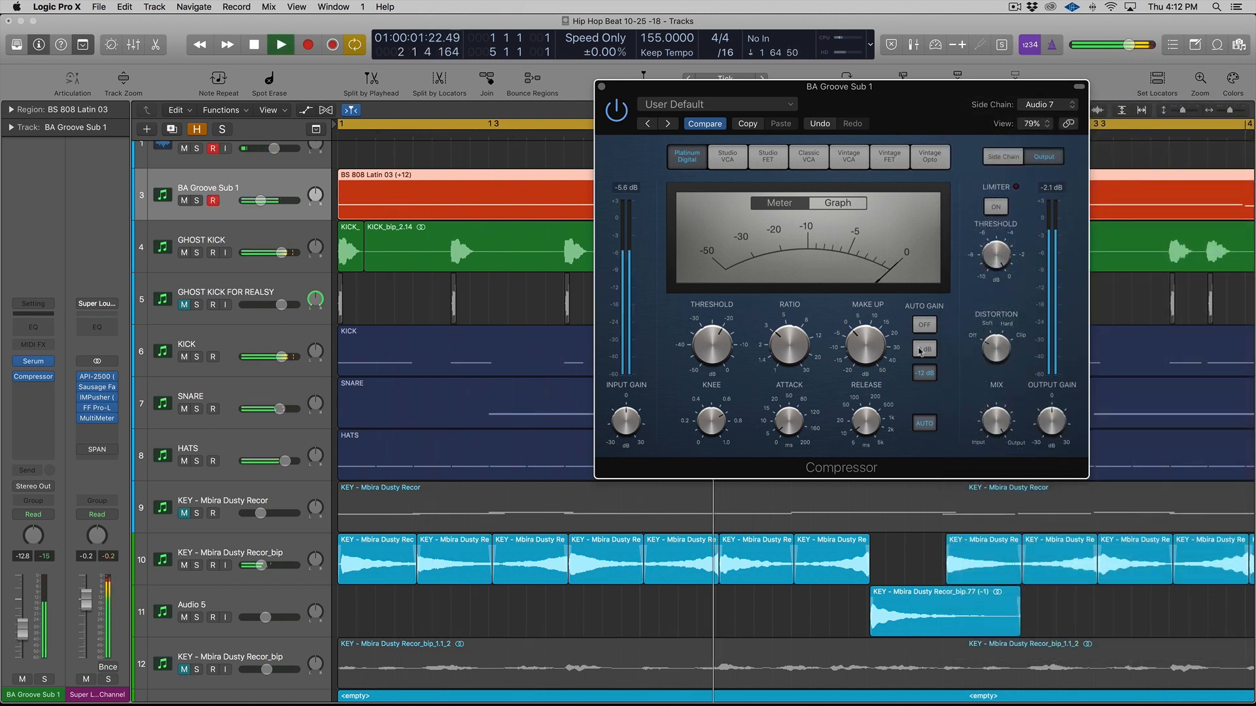
pyautogui.moveTo(795, 350)
pyautogui.mouseDown()
pyautogui.moveTo(809, 290)
pyautogui.moveTo(801, 361)
pyautogui.mouseUp()
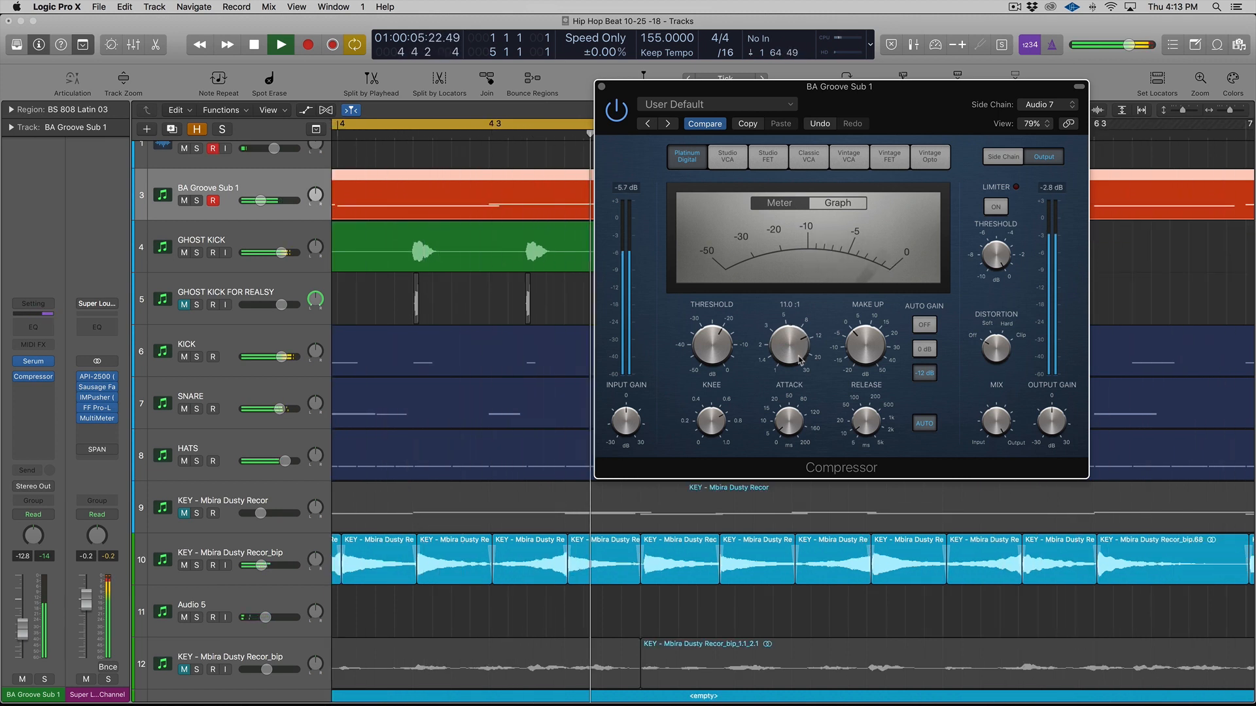
# Solo the BA Groove Sub 1 region with both GHOST KICK regions and play them together.
pyautogui.hotkey('ctrl', 's')
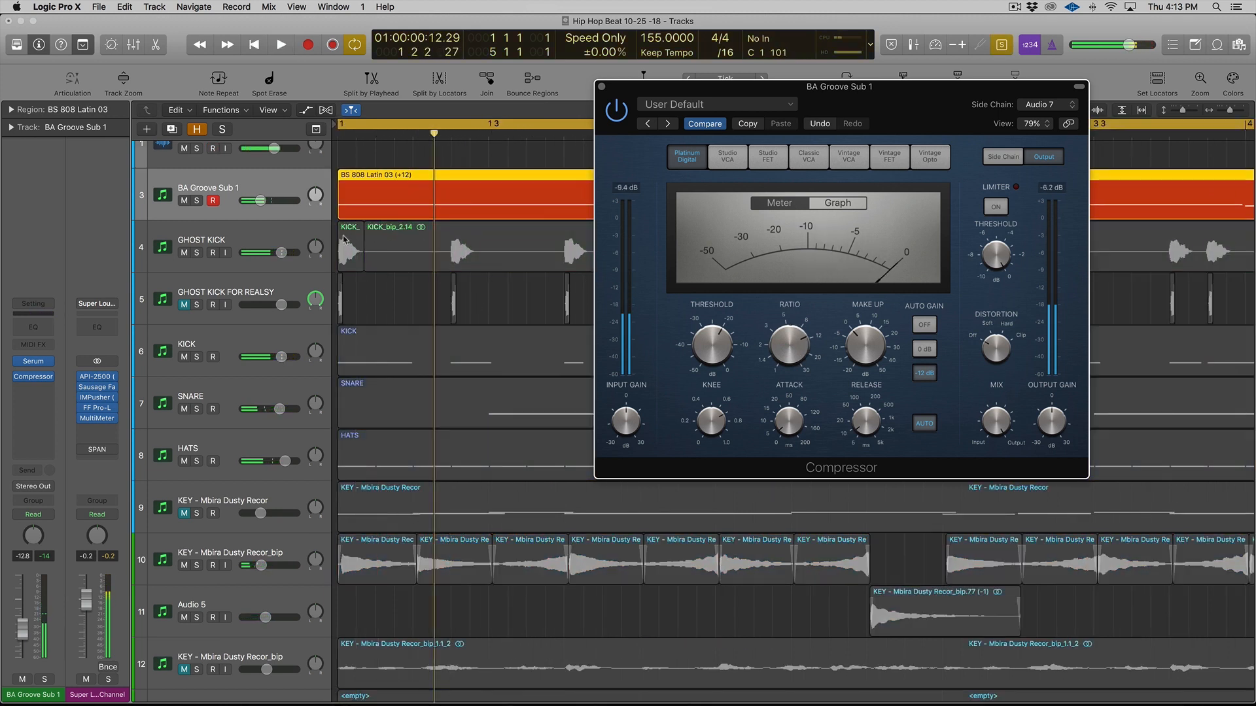
pyautogui.keyDown('shift'); pyautogui.click(367, 240); pyautogui.keyUp('shift')
pyautogui.keyDown('shift'); pyautogui.click(347, 246); pyautogui.keyUp('shift')
pyautogui.press('space')
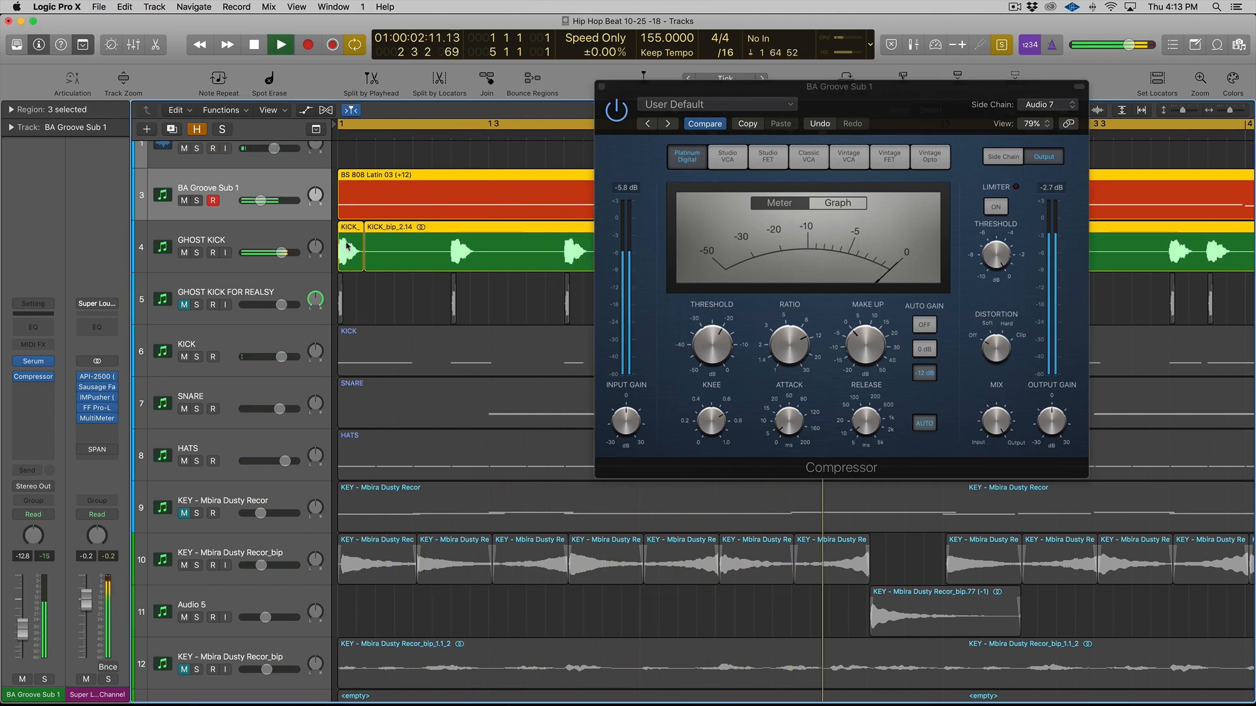
# Set the Compressor's ratio to 3.7:1 and its release to 5.0 ms, auditioning the soloed regions.
pyautogui.press('space')
pyautogui.moveTo(808, 324); pyautogui.dragTo(789, 376)
pyautogui.press('space')
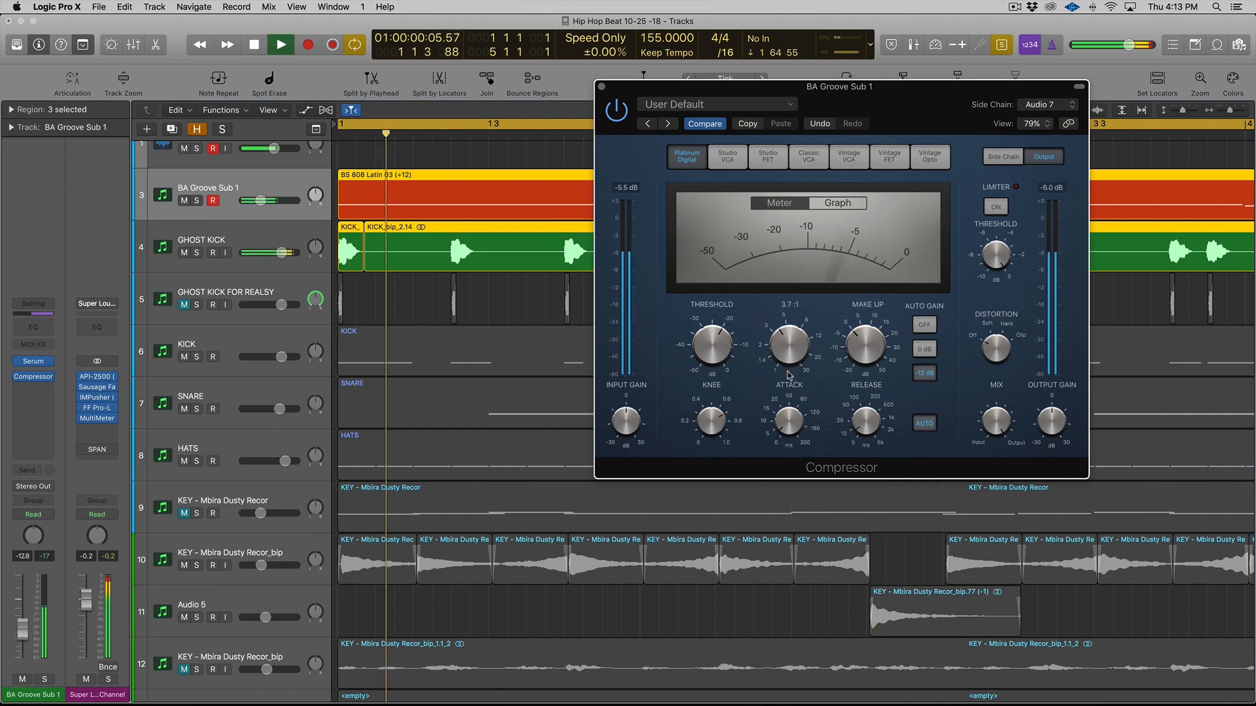
pyautogui.press('space')
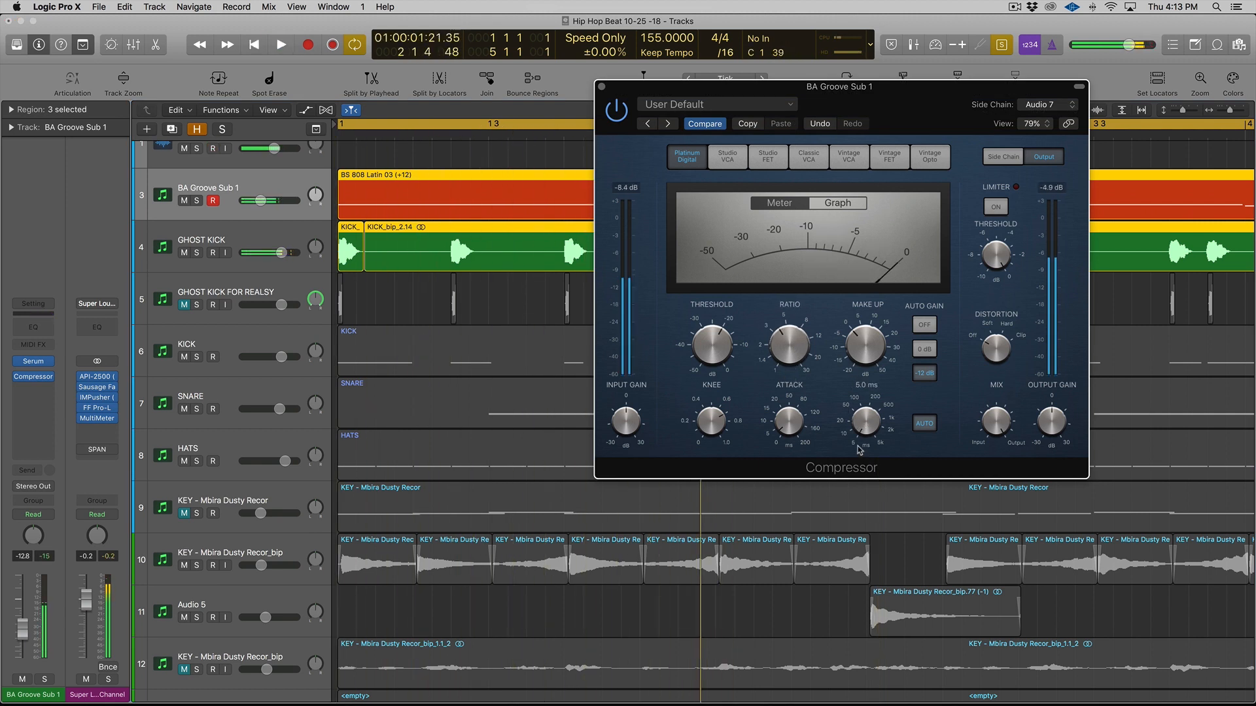
# Close the Compressor, turn off solo, mute GHOST KICK and unmute GHOST KICK FOR REALSY.
pyautogui.click(602, 87)
pyautogui.click(174, 258)
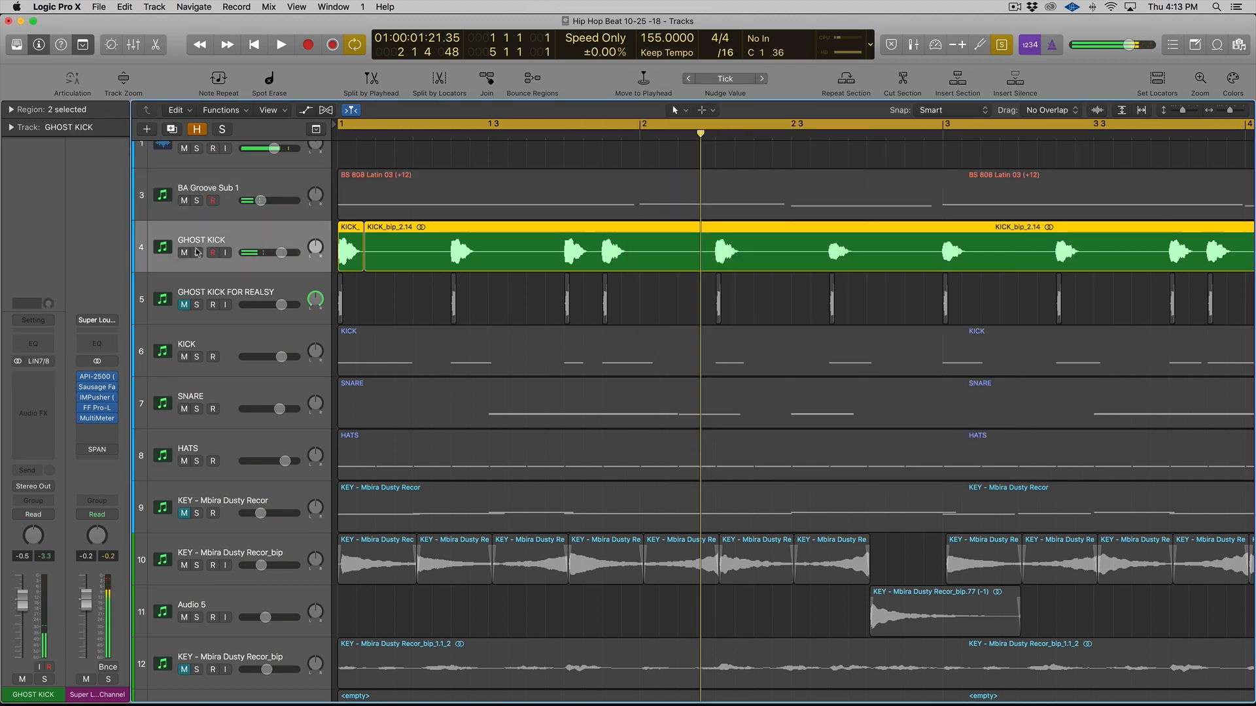
pyautogui.click(184, 253)
pyautogui.click(186, 305)
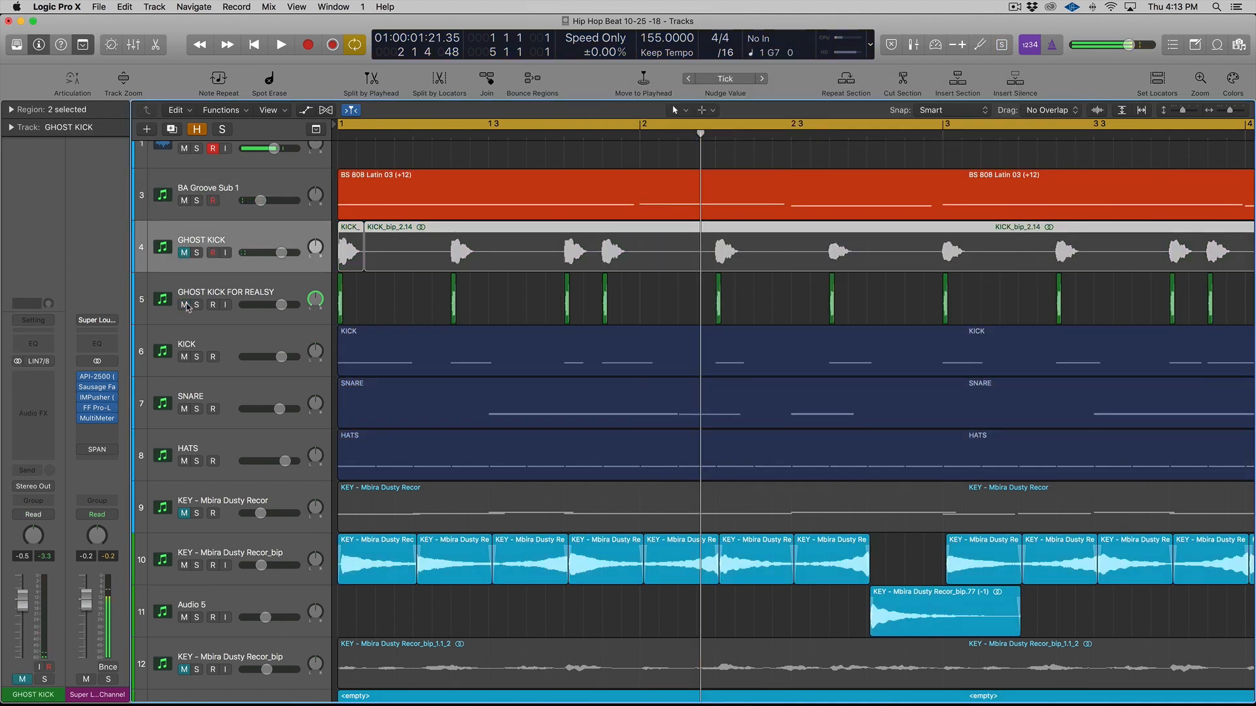